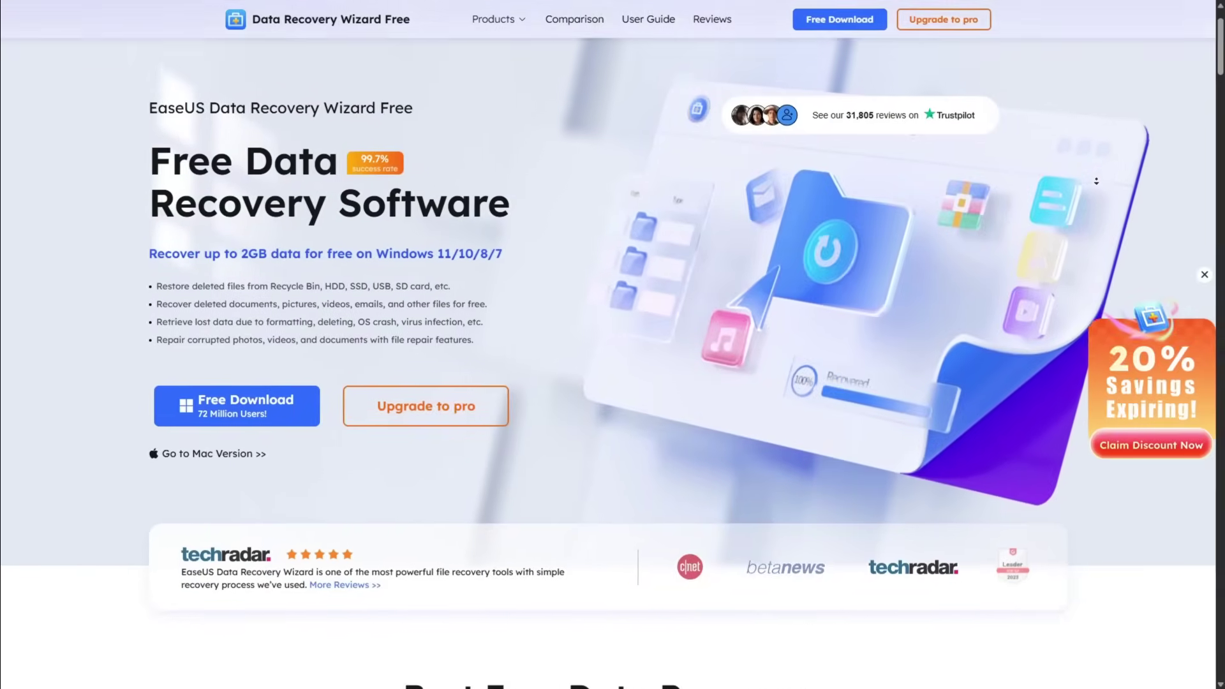
Scroll down the free product page and highlight 'Recover up to 2GB data for free', then 'Windows 11/10/8/7'.
{"action": "scroll", "coordinate": [1096, 181], "scroll_direction": "down", "scroll_amount": 1}
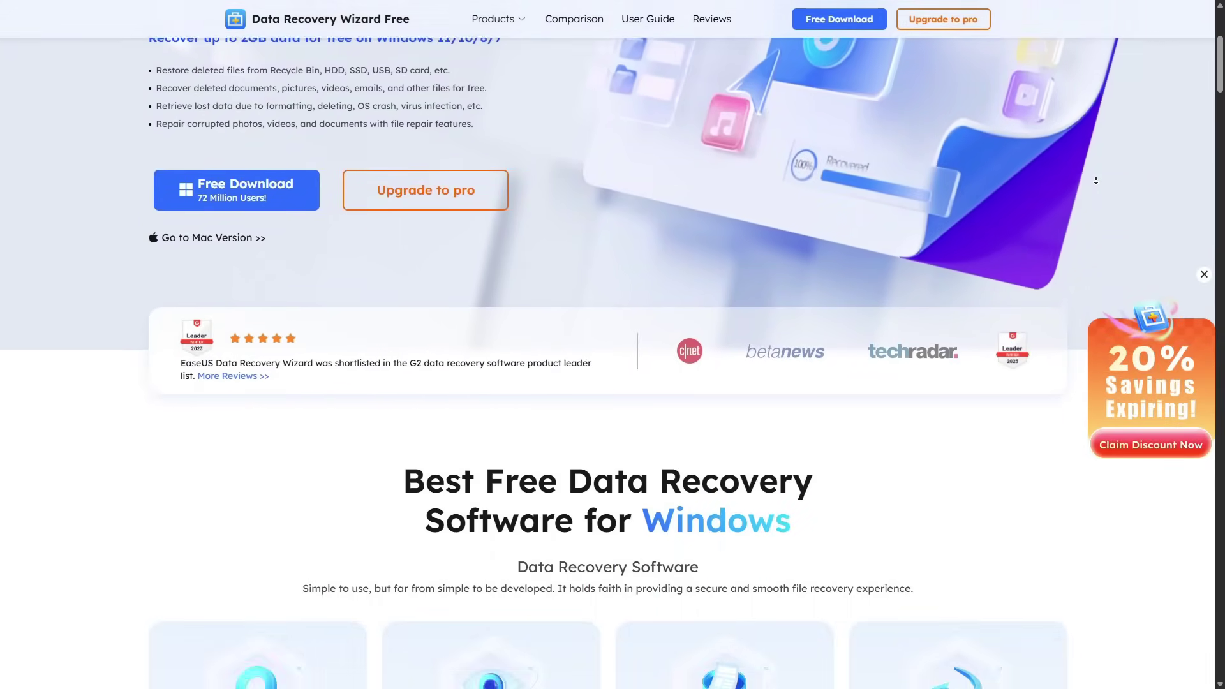
{"action": "scroll", "coordinate": [1095, 181], "scroll_direction": "down", "scroll_amount": 4}
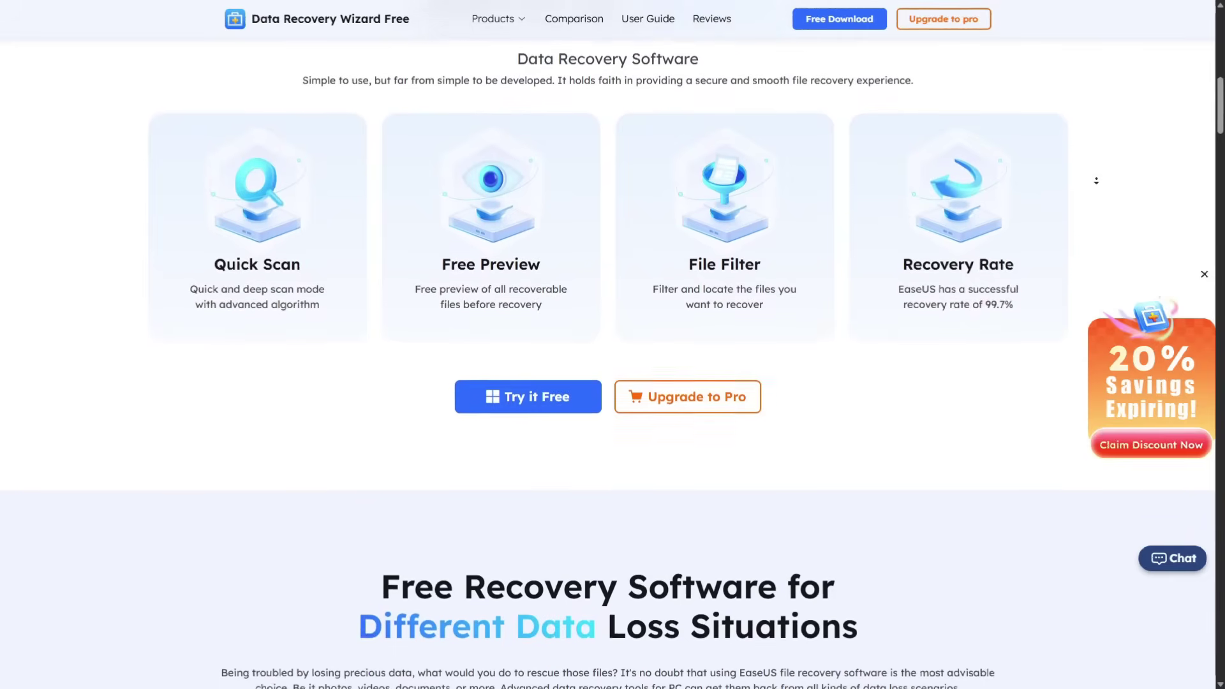
{"action": "scroll", "coordinate": [1096, 180], "scroll_direction": "down", "scroll_amount": 2}
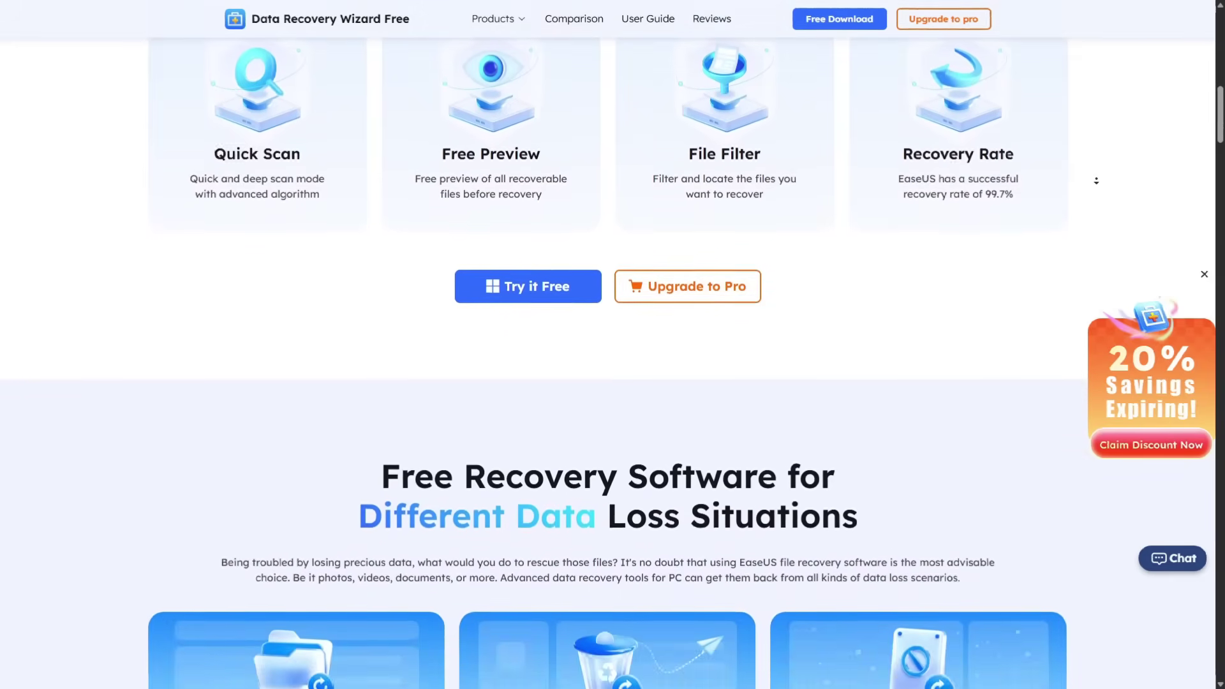
{"action": "scroll", "coordinate": [1096, 180], "scroll_direction": "down", "scroll_amount": 3}
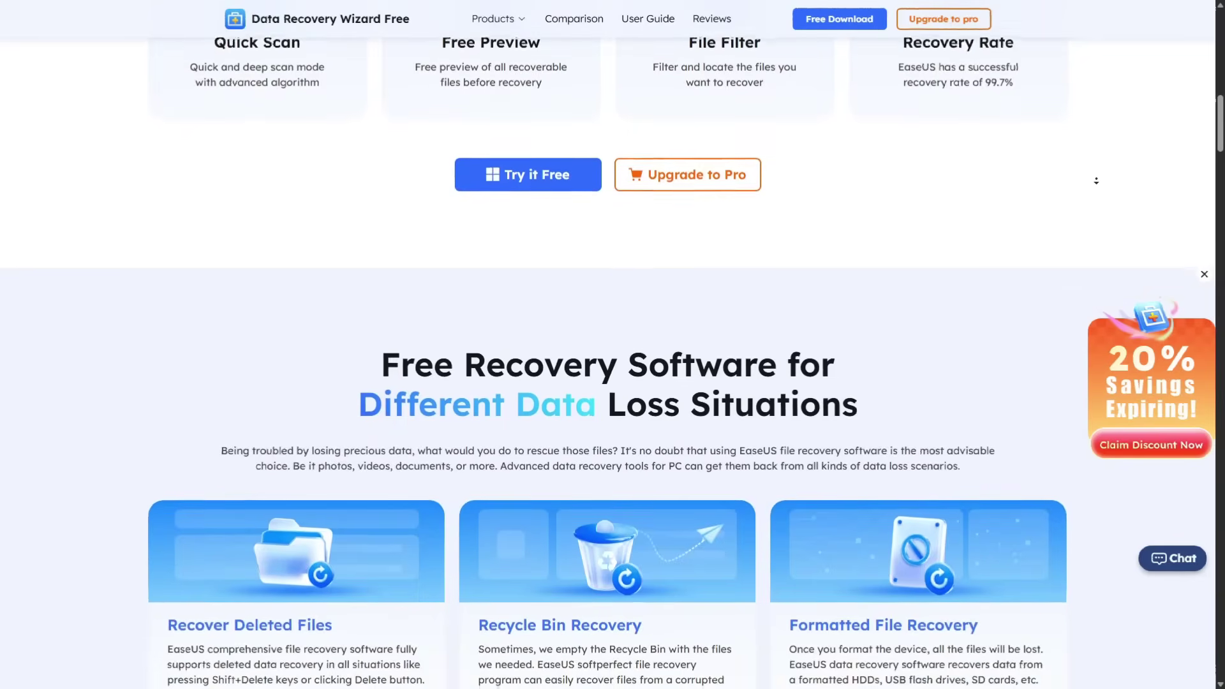
{"action": "scroll", "coordinate": [1096, 181], "scroll_direction": "down", "scroll_amount": 3}
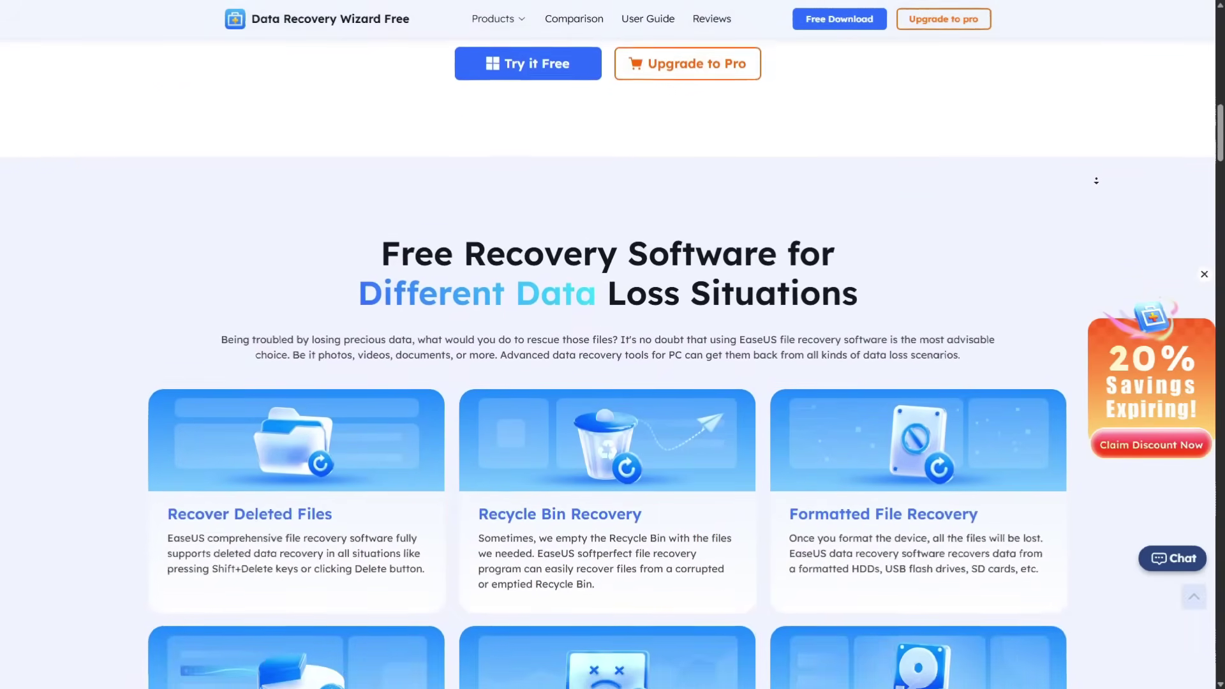
{"action": "scroll", "coordinate": [1096, 180], "scroll_direction": "down", "scroll_amount": 3}
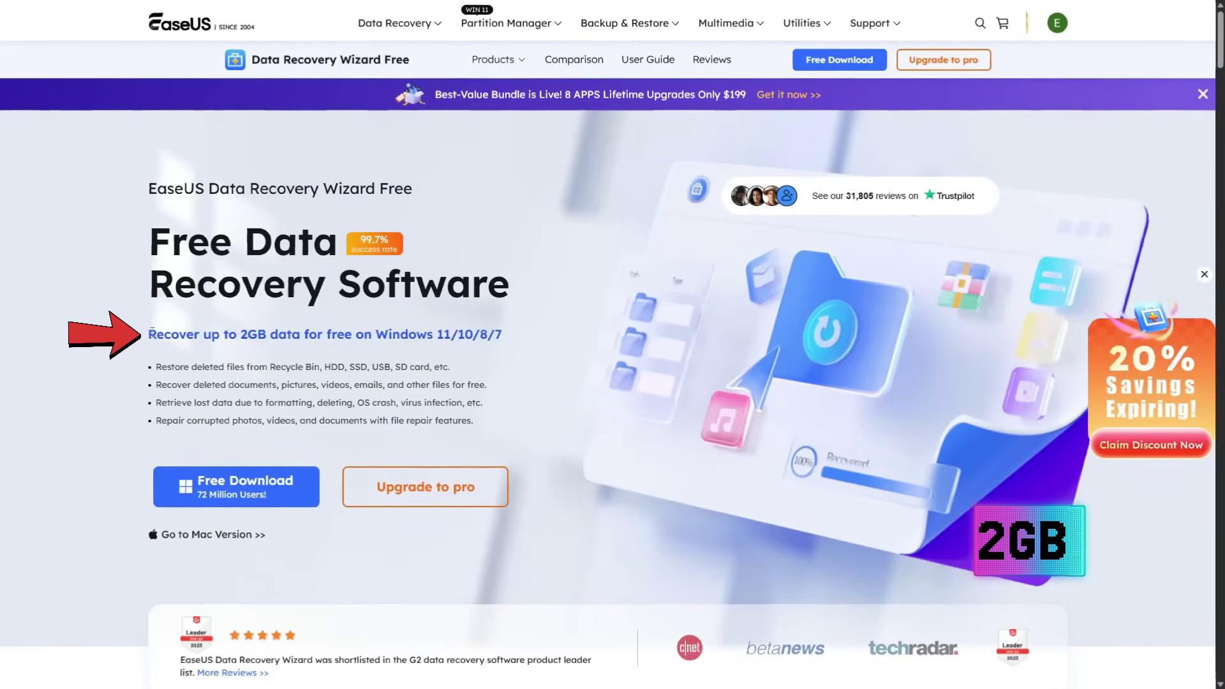
{"action": "left_click_drag", "start_coordinate": [148, 335], "coordinate": [230, 337]}
{"action": "left_click_drag", "start_coordinate": [305, 338], "coordinate": [347, 336]}
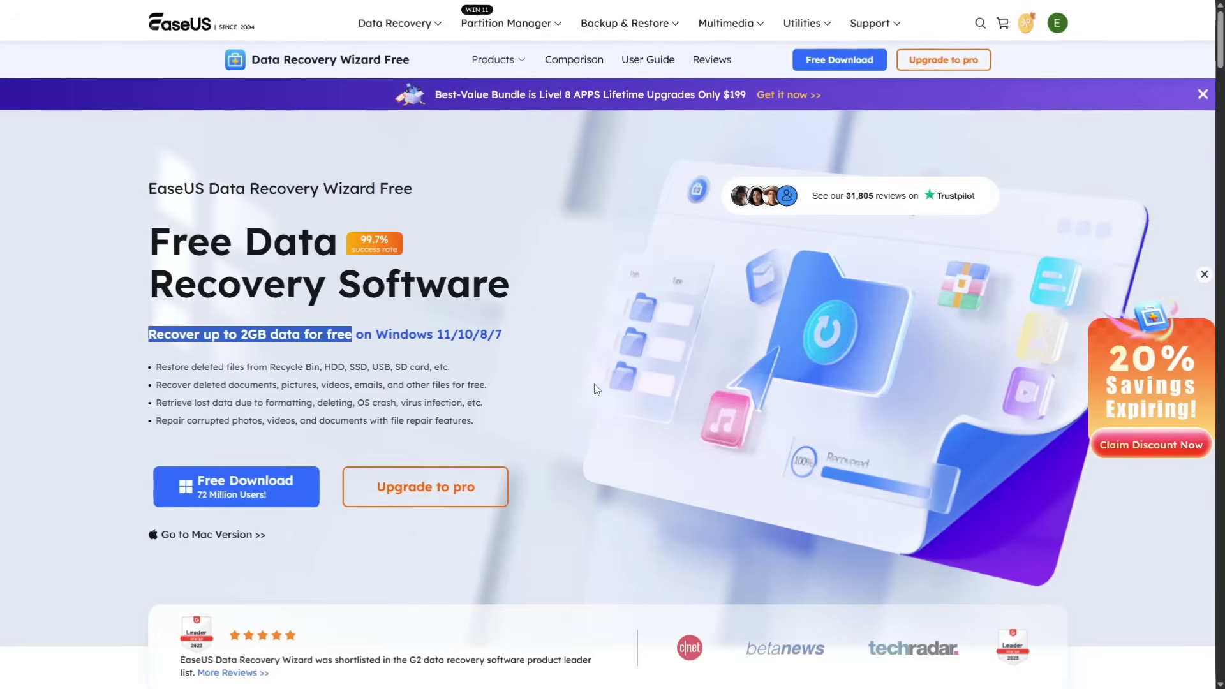
{"action": "left_click", "coordinate": [550, 435]}
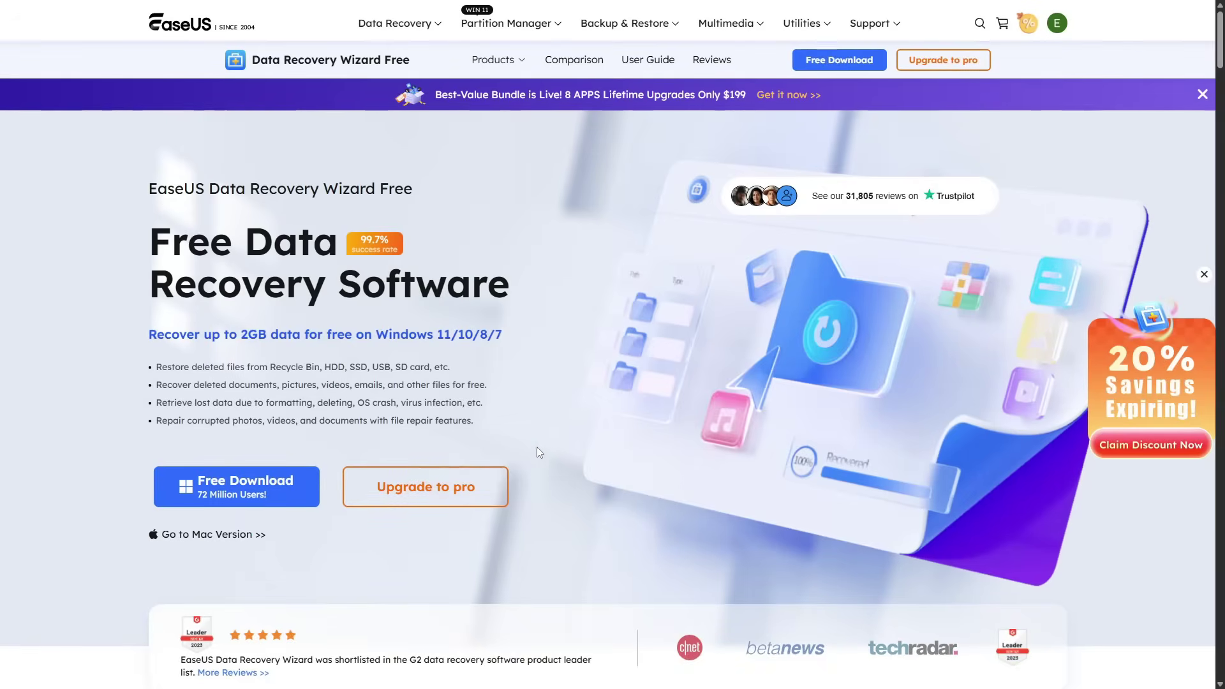
{"action": "left_click_drag", "start_coordinate": [376, 335], "coordinate": [441, 338]}
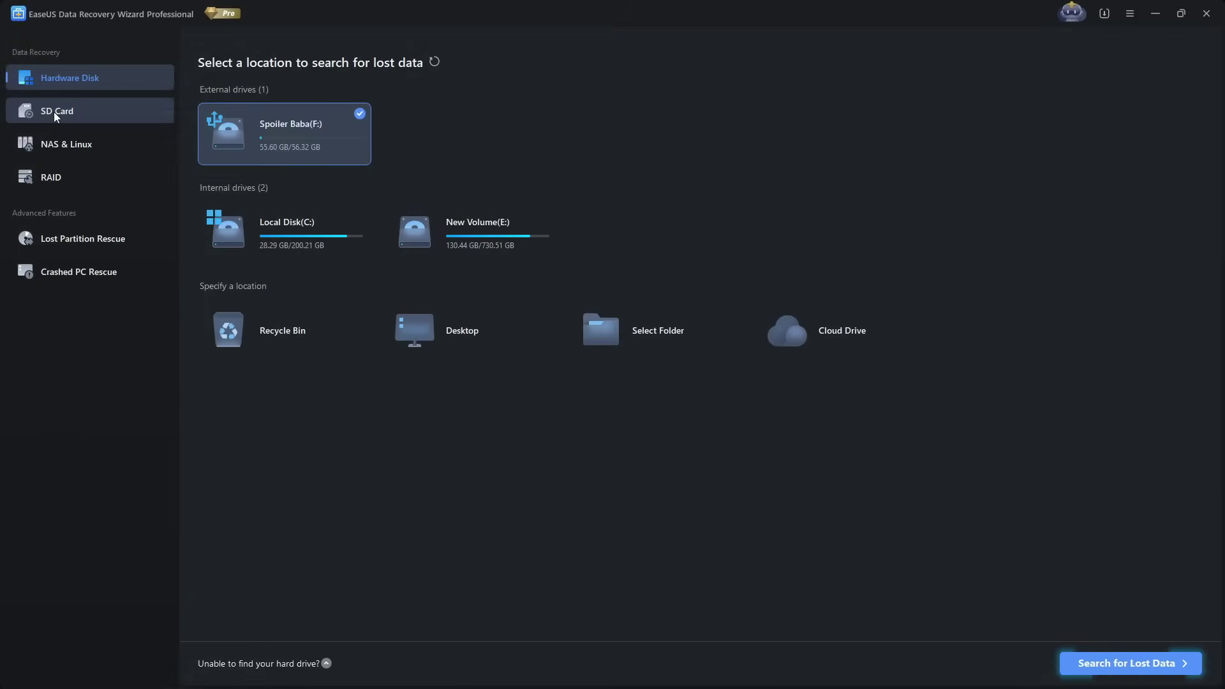
Browse the SD Card, NAS & Linux, RAID, Lost Partition and Crashed PC pages, then return to Hardware Disk.
{"action": "left_click", "coordinate": [55, 114]}
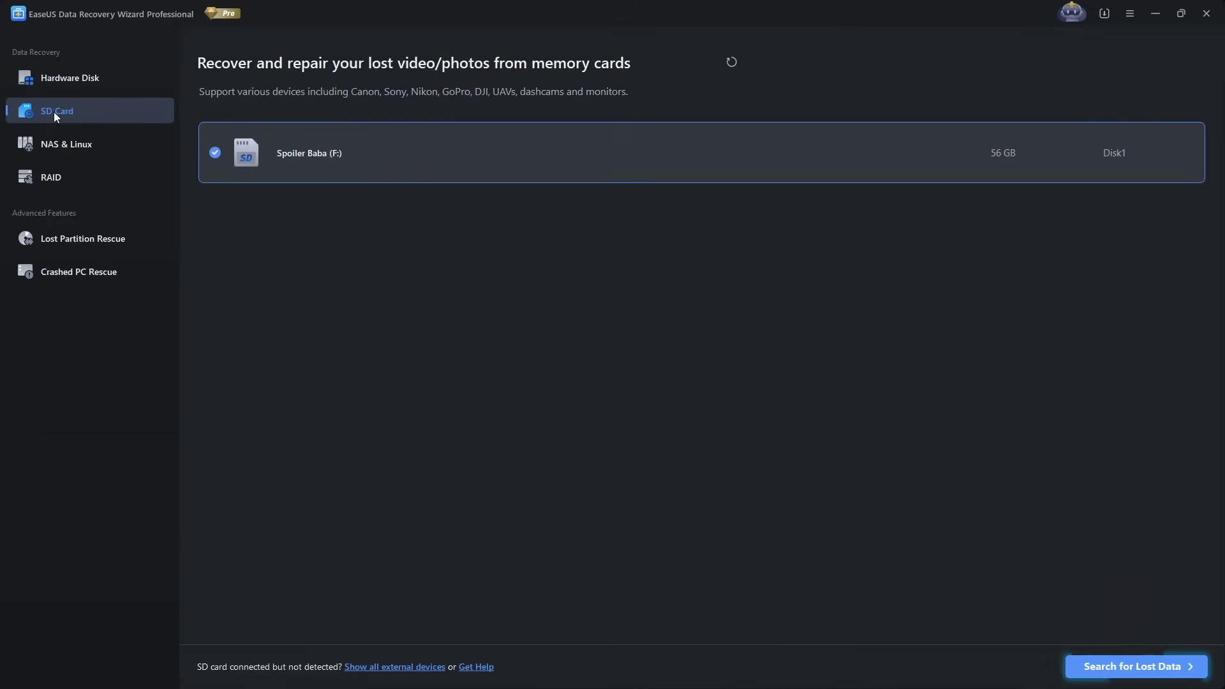
{"action": "left_click", "coordinate": [66, 146]}
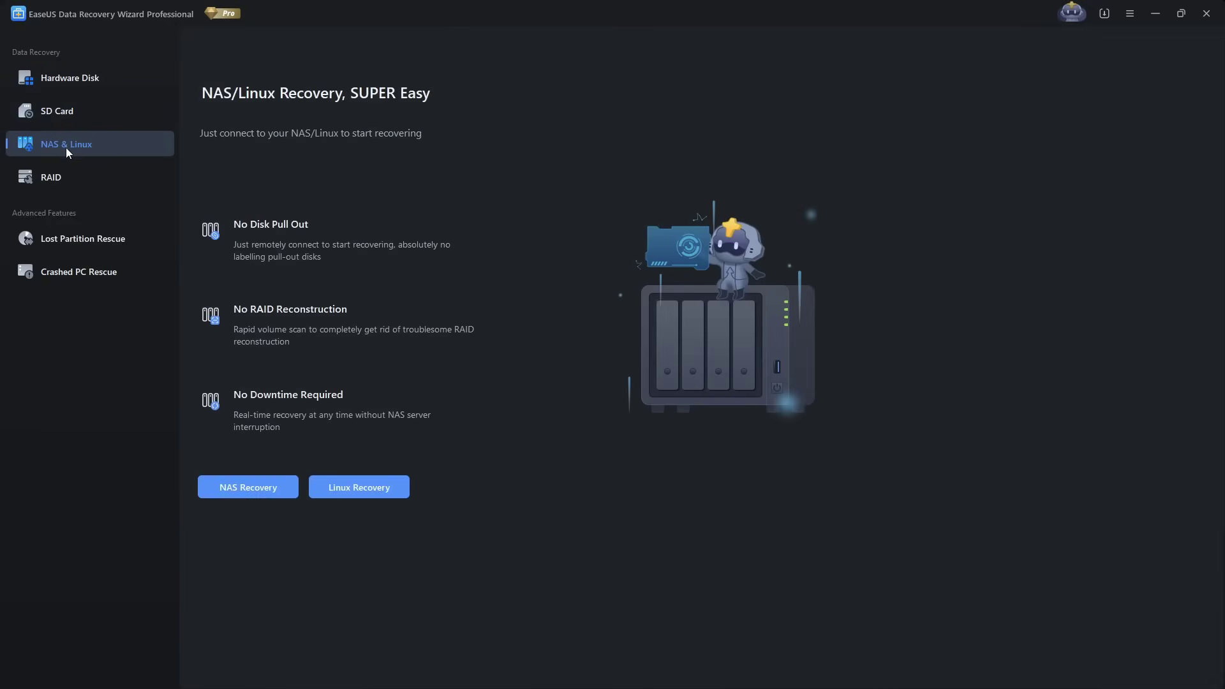
{"action": "left_click", "coordinate": [66, 184]}
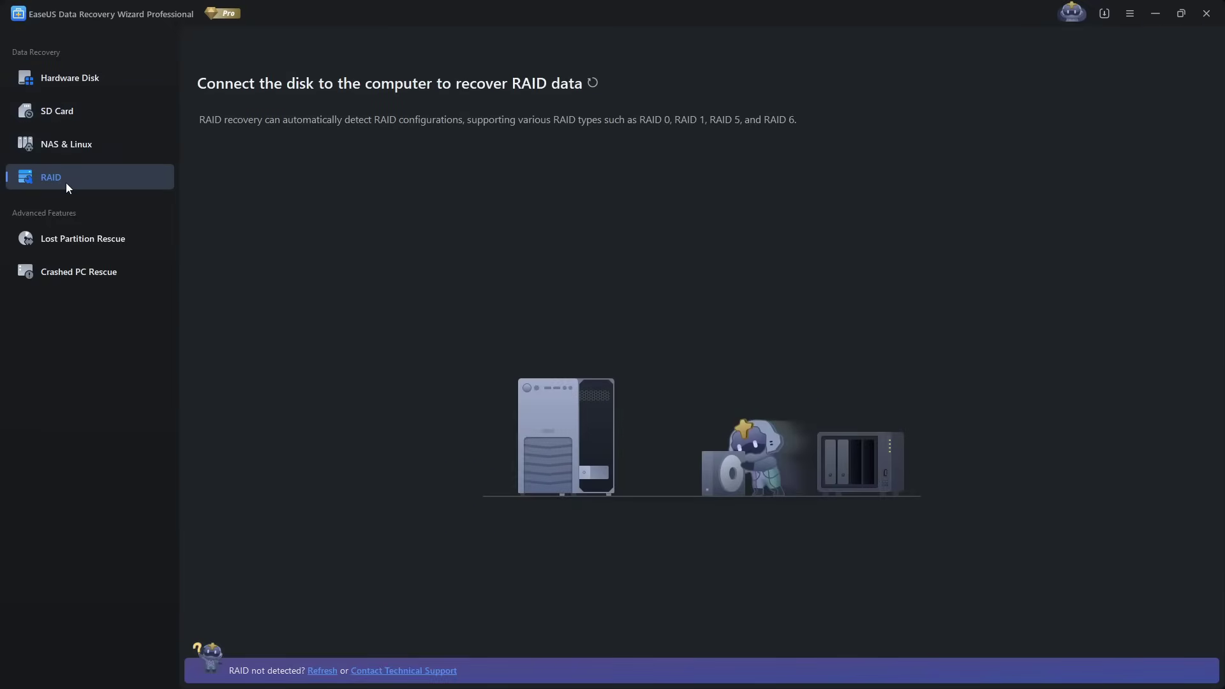
{"action": "left_click", "coordinate": [68, 238]}
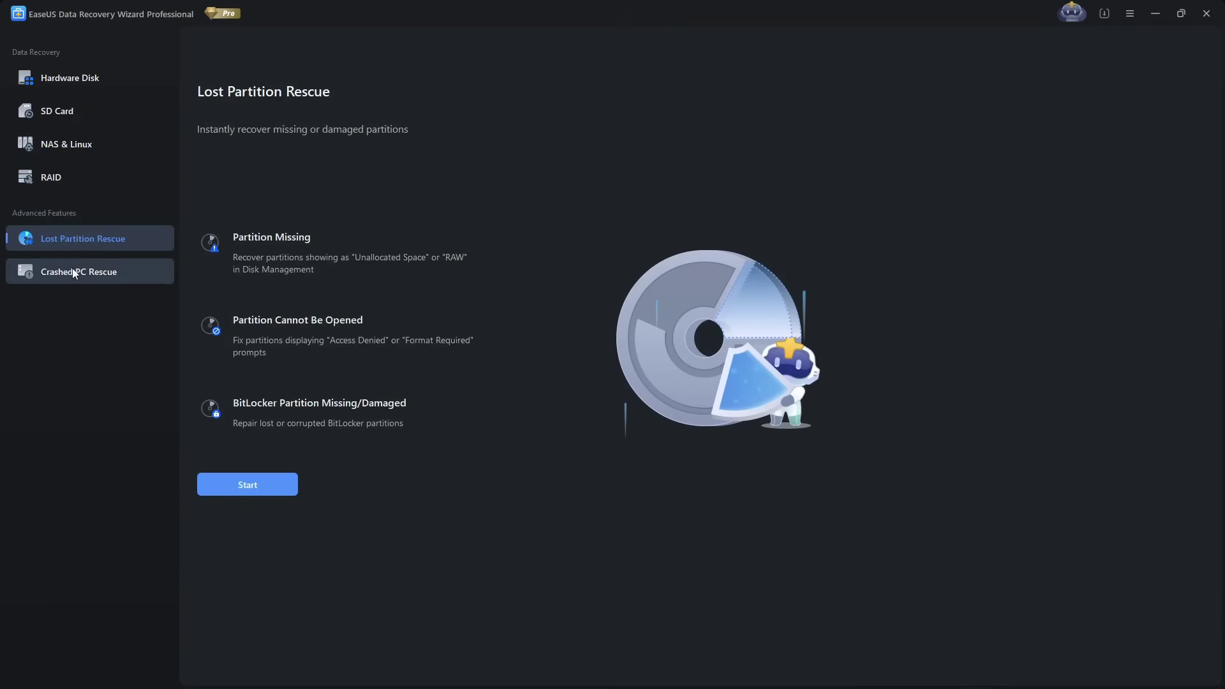
{"action": "left_click", "coordinate": [74, 270]}
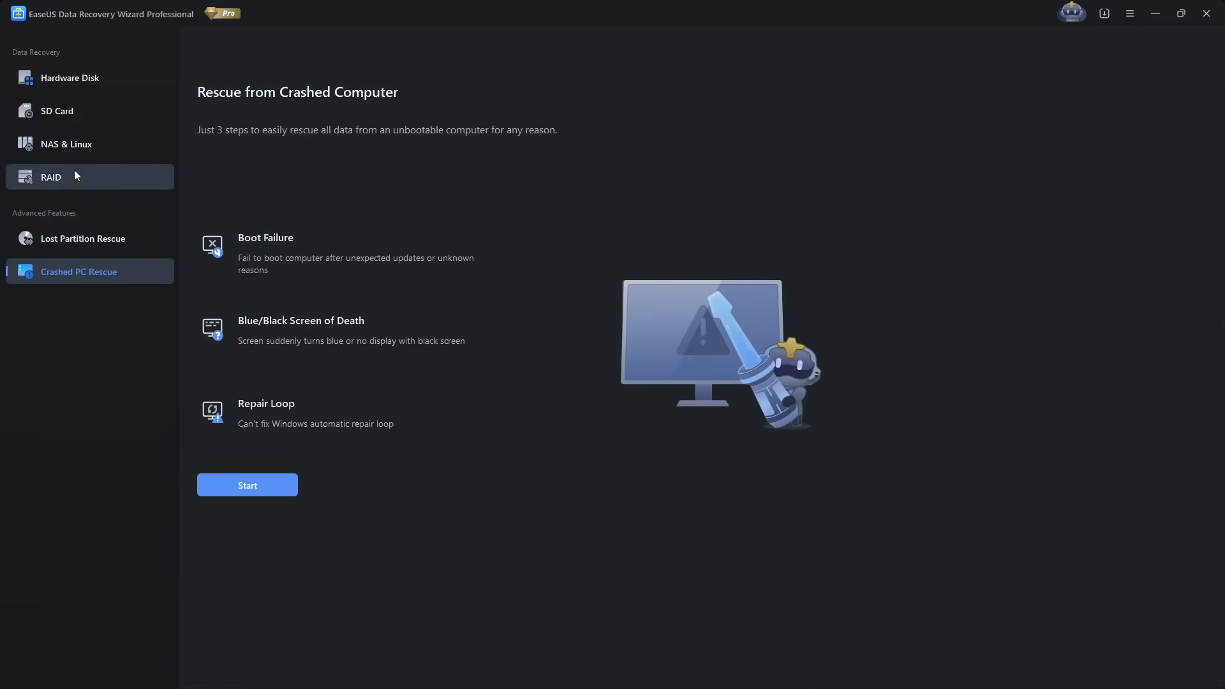
{"action": "left_click", "coordinate": [67, 89]}
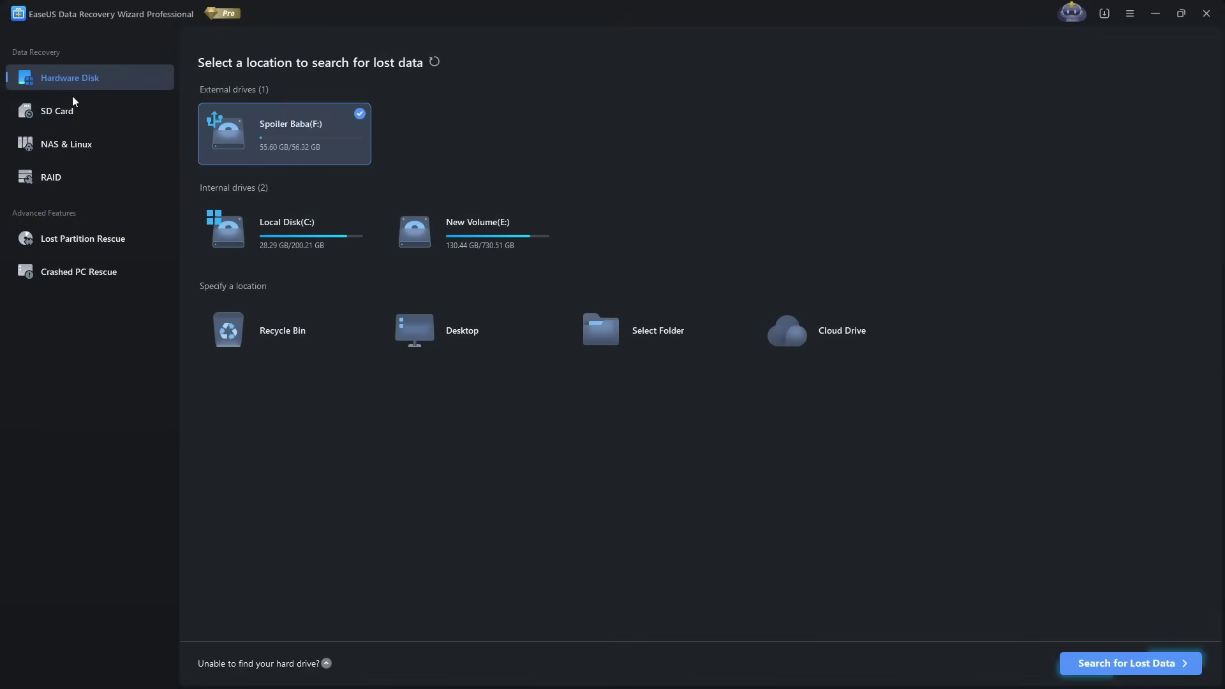
Start the lost-data scan of the external F: drive, preview a recovered mp4 clip, and dismiss the repair notice.
{"action": "left_click", "coordinate": [1089, 670]}
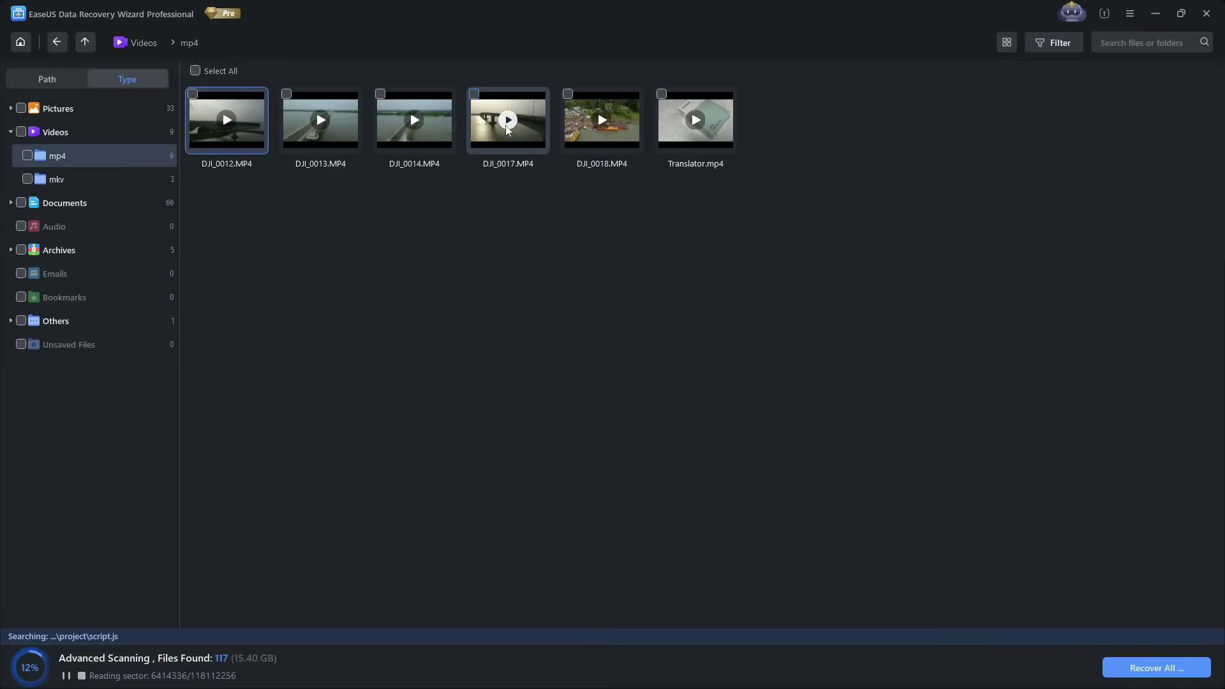
{"action": "double_click", "coordinate": [505, 125]}
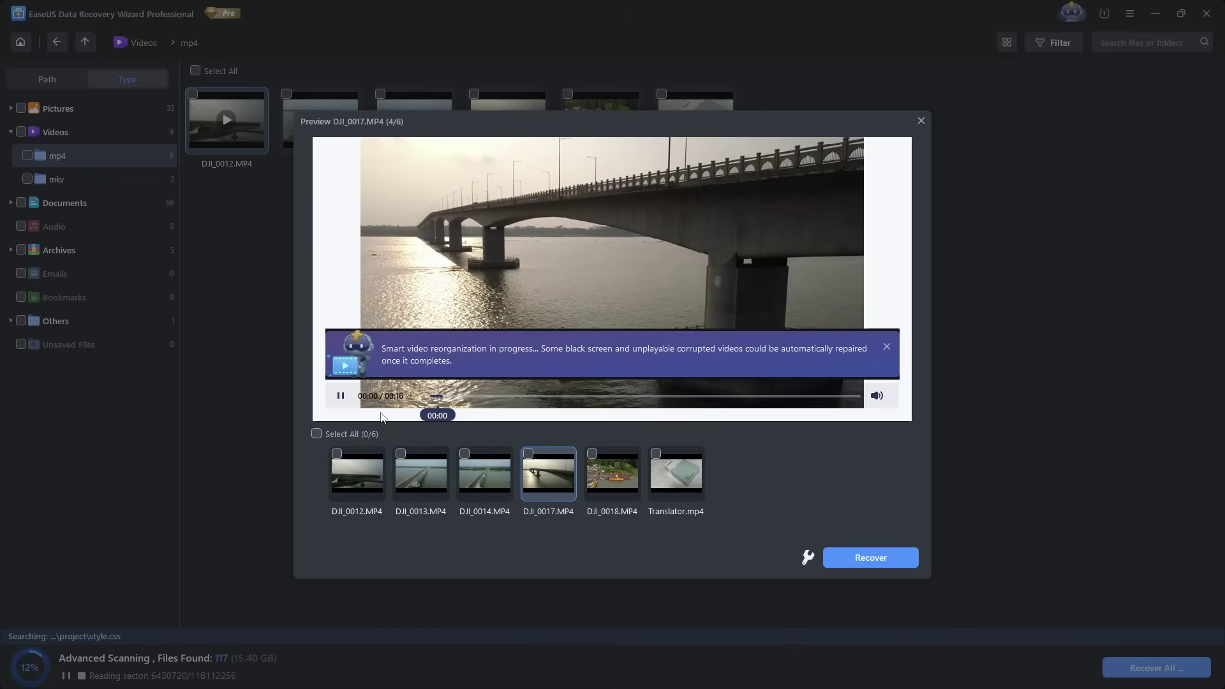
{"action": "left_click", "coordinate": [888, 347]}
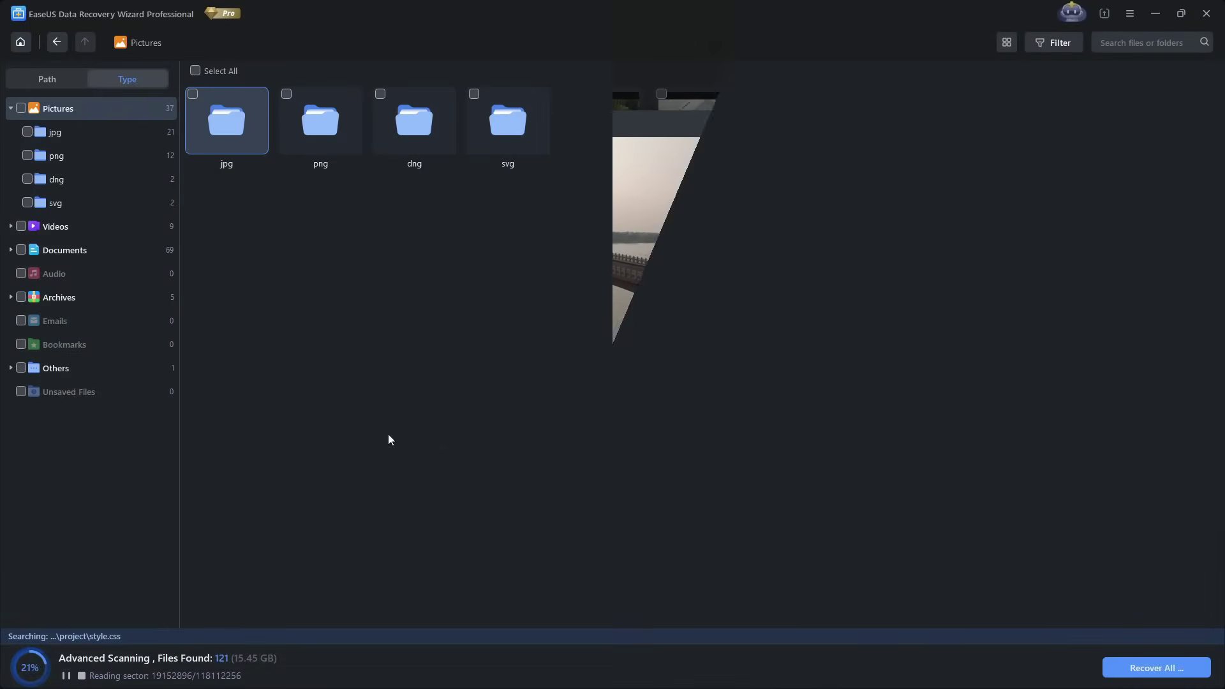
Preview the recovered photos DJI_0060.JPG and DJI_0061.JPG, then close the preview and start a quick scan of C:.
{"action": "double_click", "coordinate": [225, 137]}
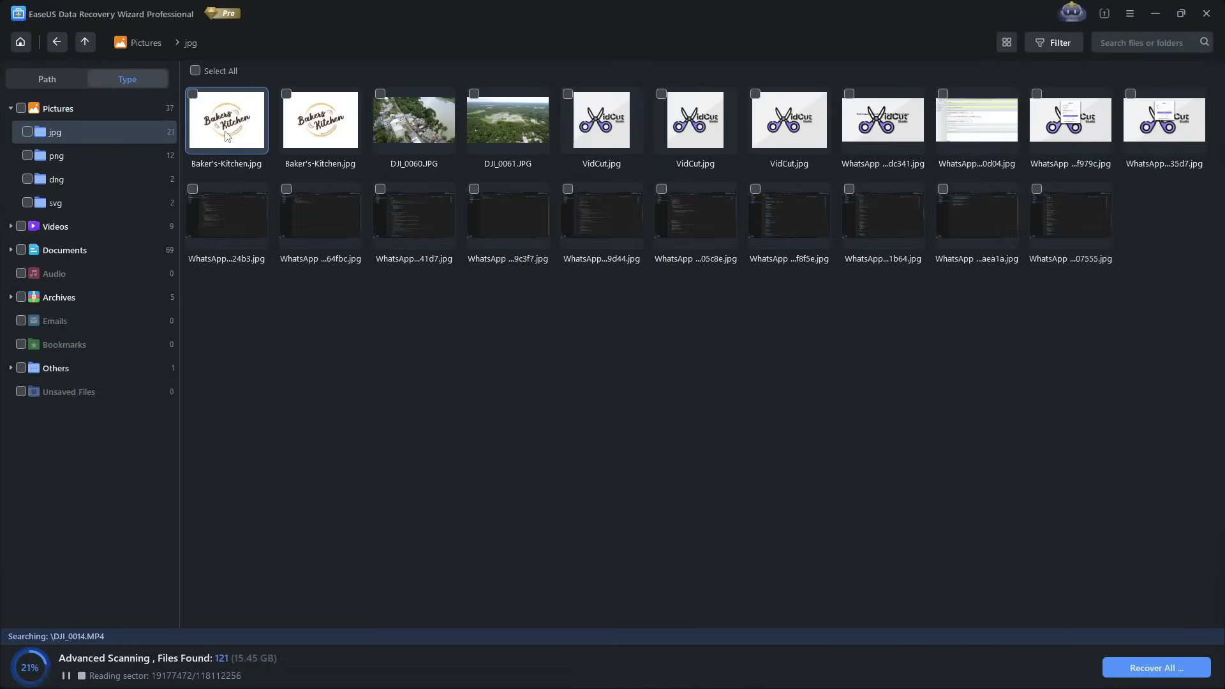
{"action": "double_click", "coordinate": [423, 125]}
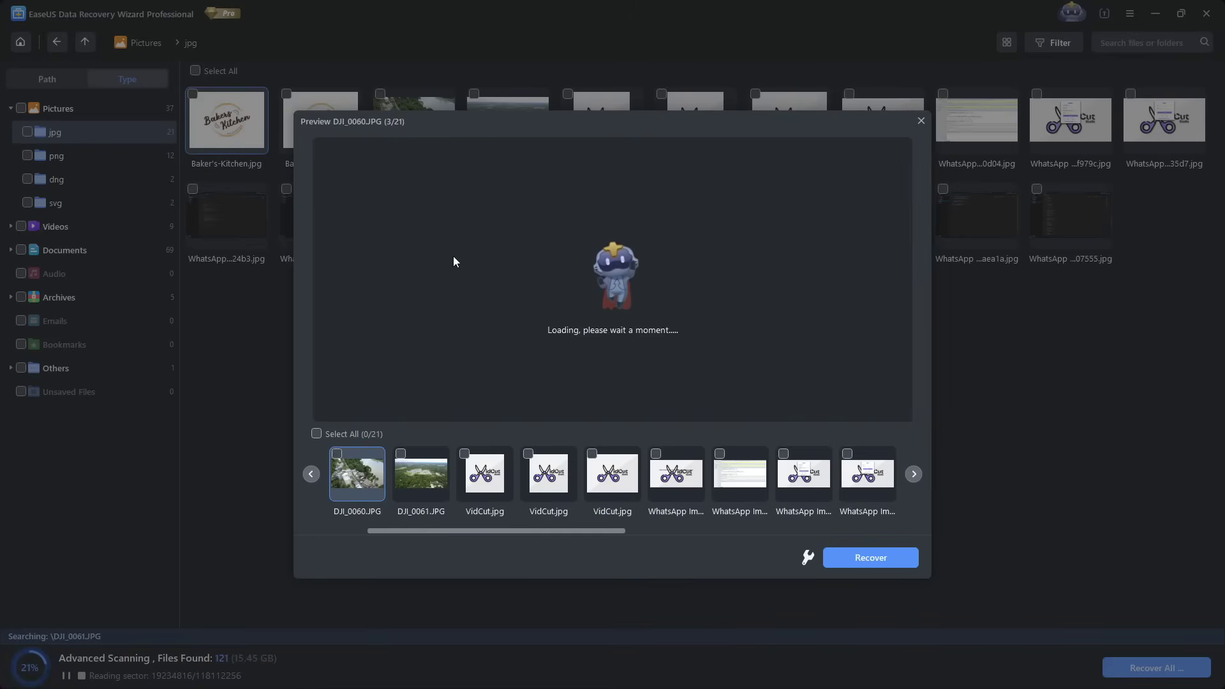
{"action": "left_click", "coordinate": [427, 482]}
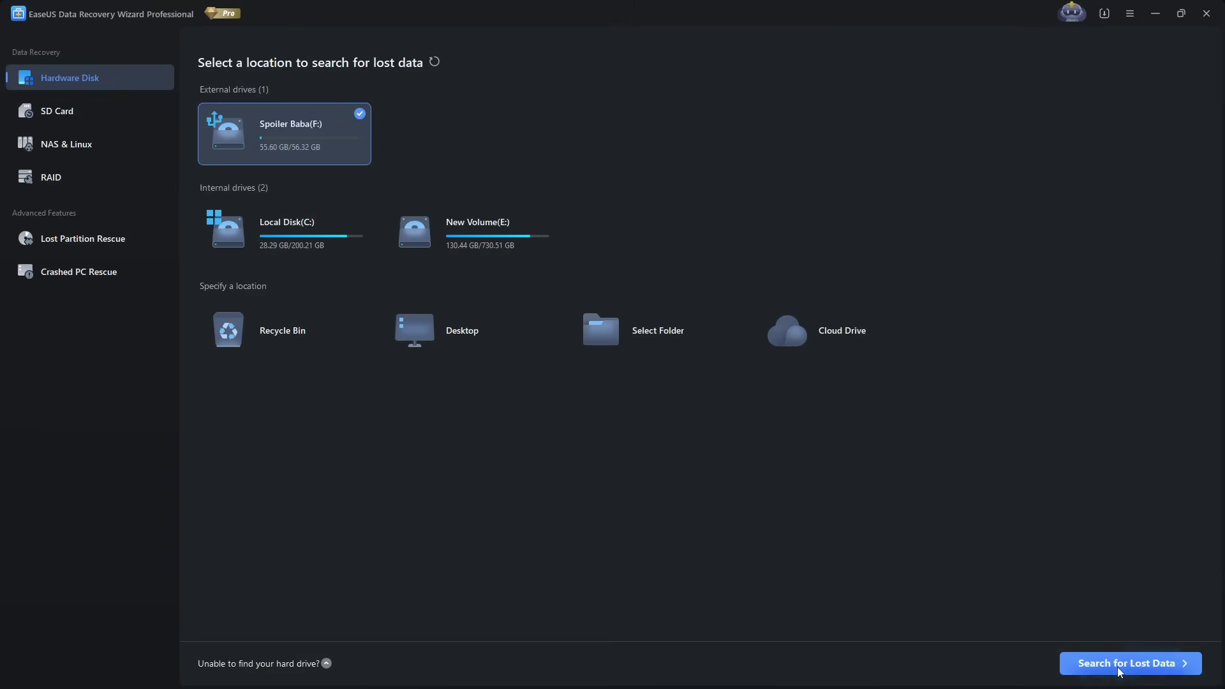
{"action": "left_click", "coordinate": [1117, 669]}
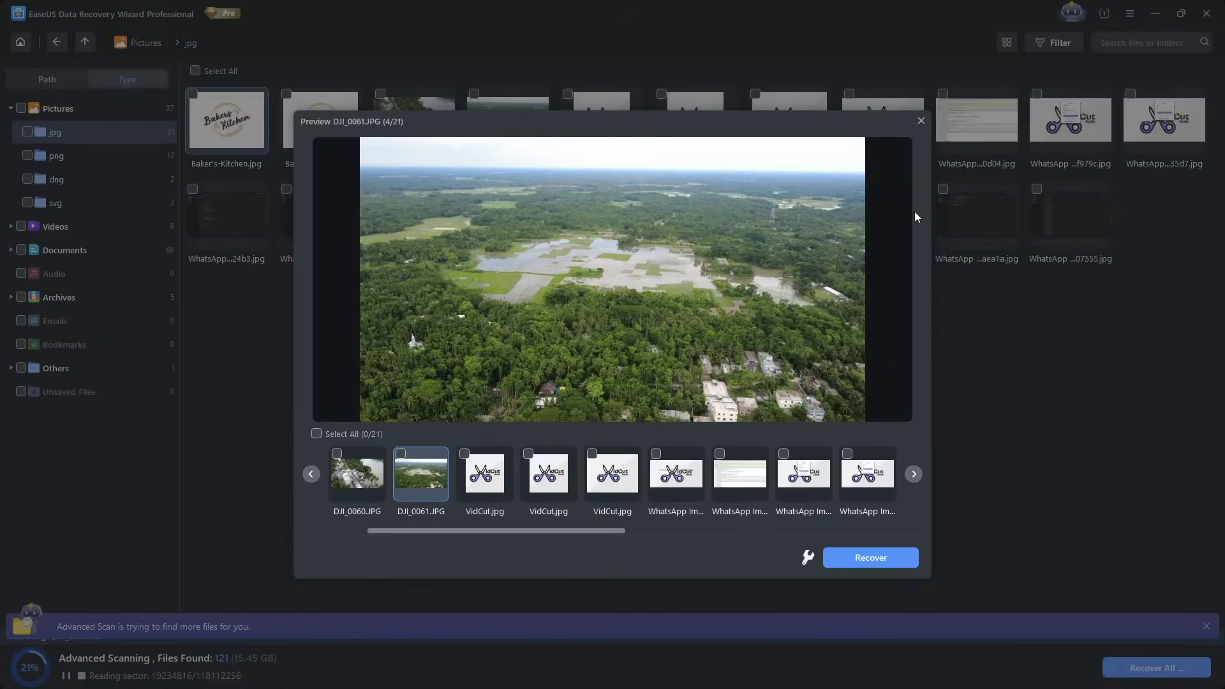
{"action": "left_click", "coordinate": [920, 122]}
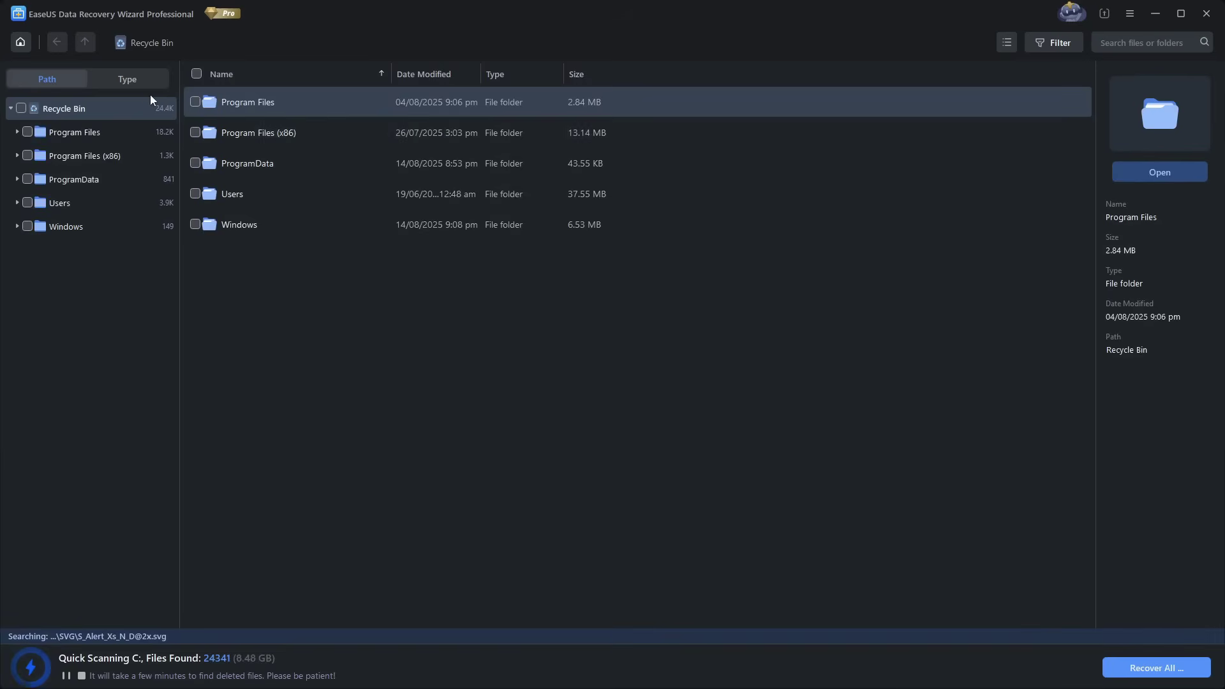
List results by file type, preview the sunset jpg photo, then open the png pictures folder.
{"action": "left_click", "coordinate": [127, 79]}
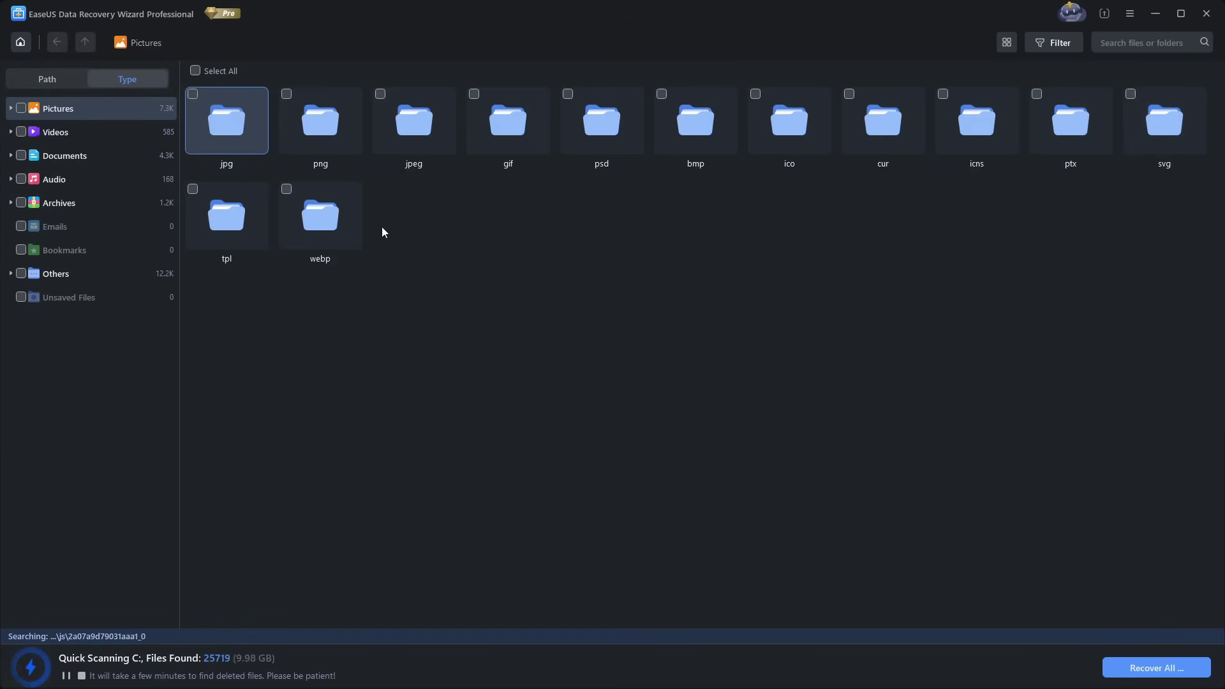
{"action": "key", "text": "Return"}
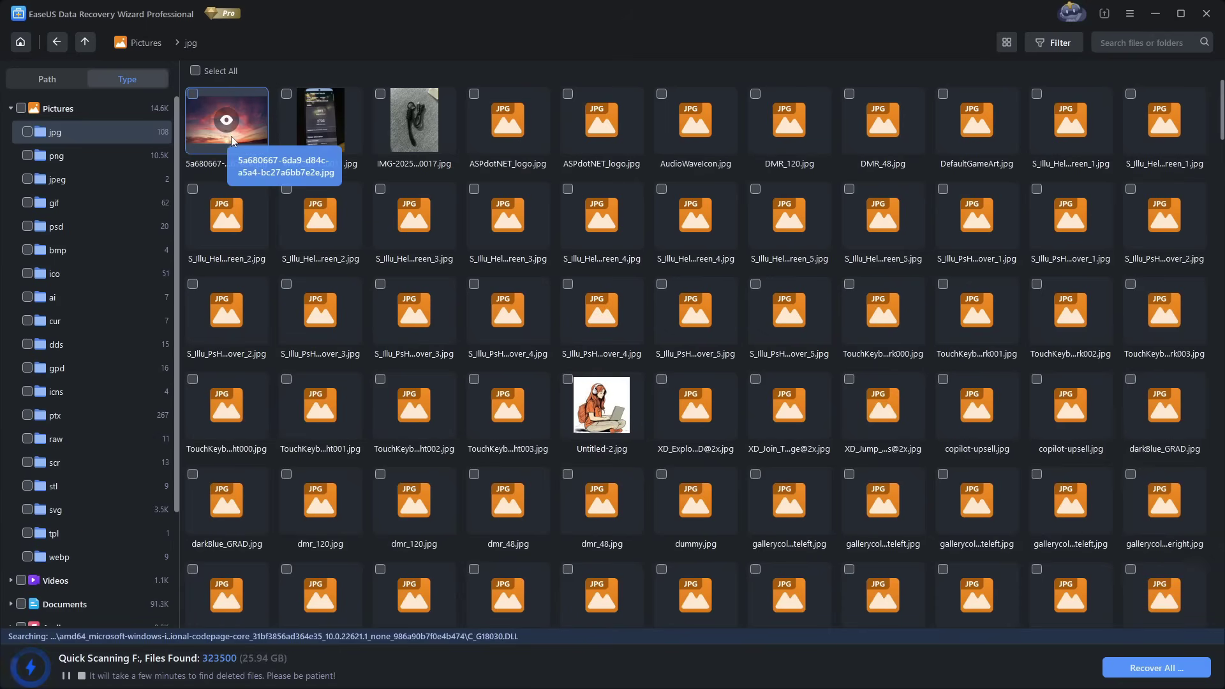
{"action": "left_click", "coordinate": [242, 132]}
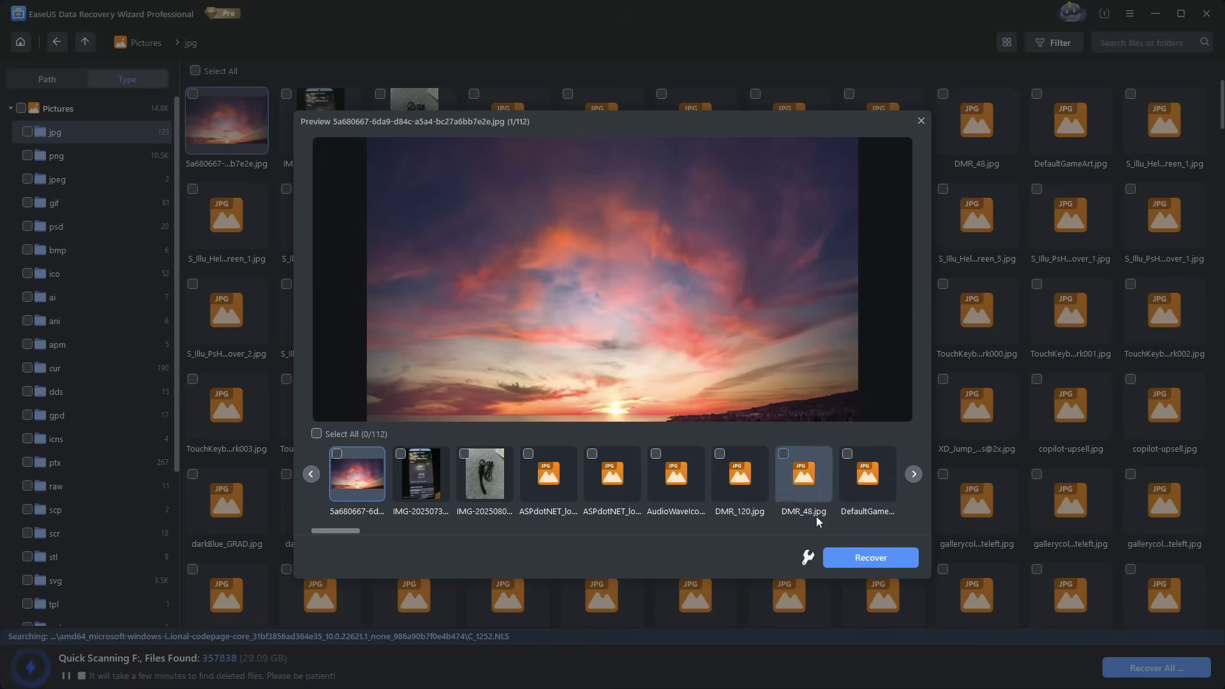
{"action": "left_click", "coordinate": [920, 120]}
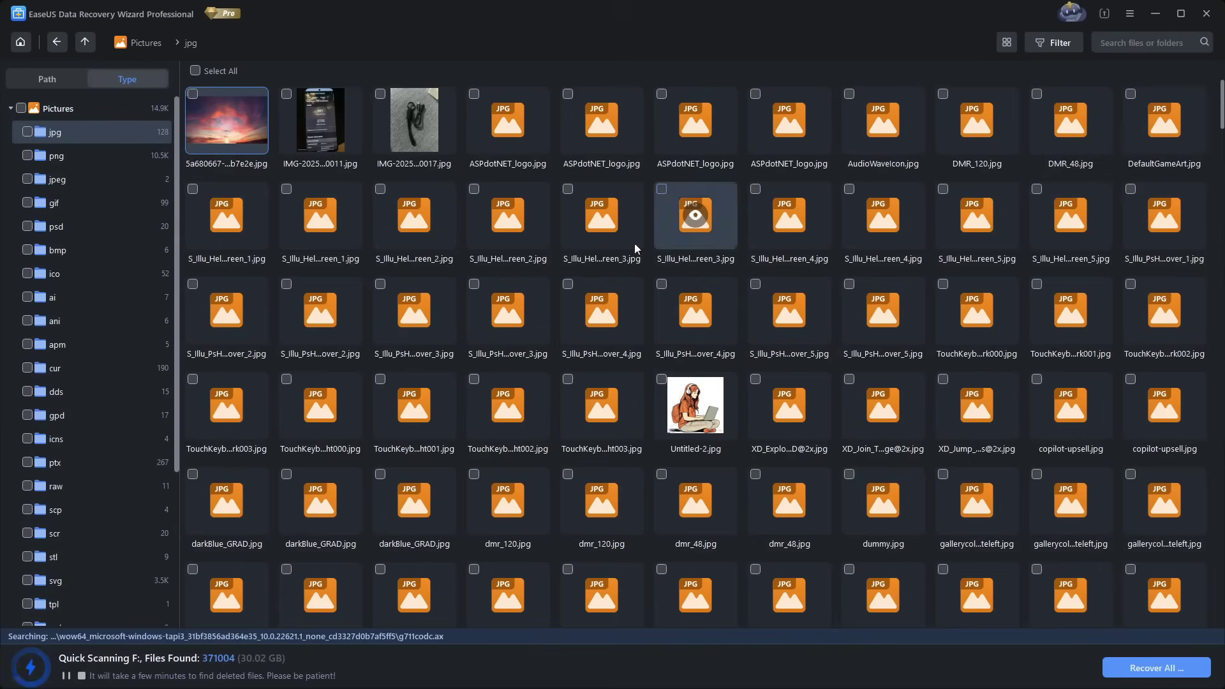
{"action": "left_click", "coordinate": [57, 42]}
{"action": "double_click", "coordinate": [338, 146]}
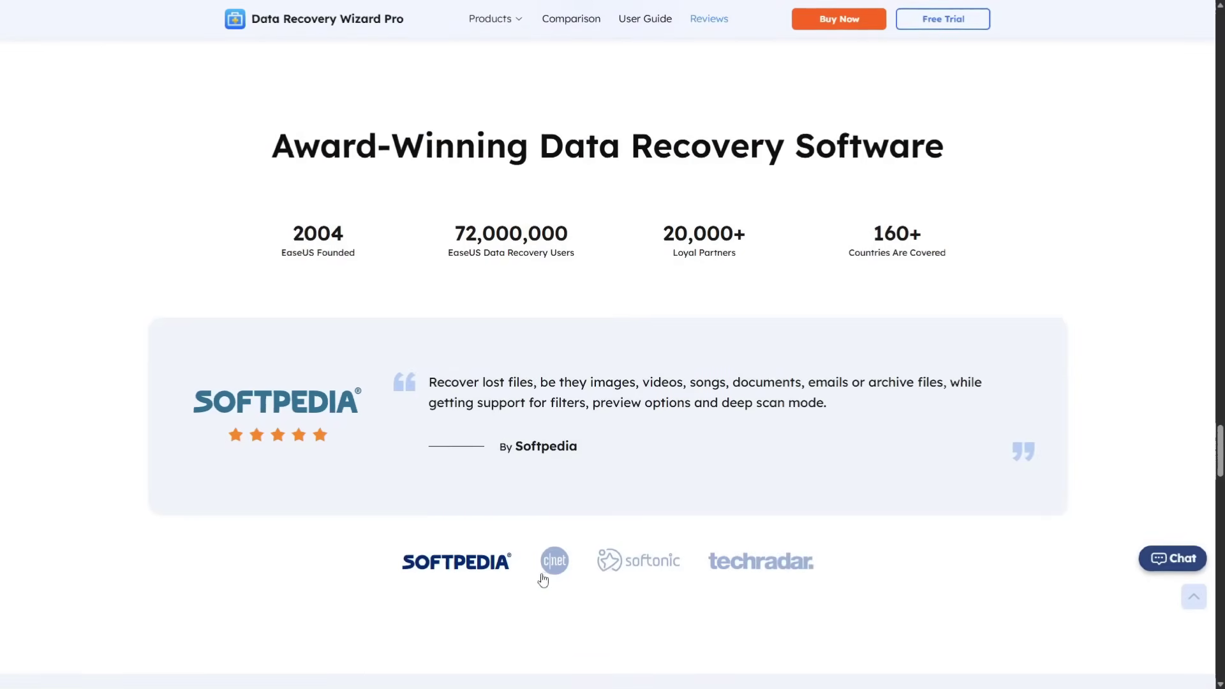
Switch the review card from CNET to Softonic to Techradar's quote.
{"action": "left_click", "coordinate": [553, 574]}
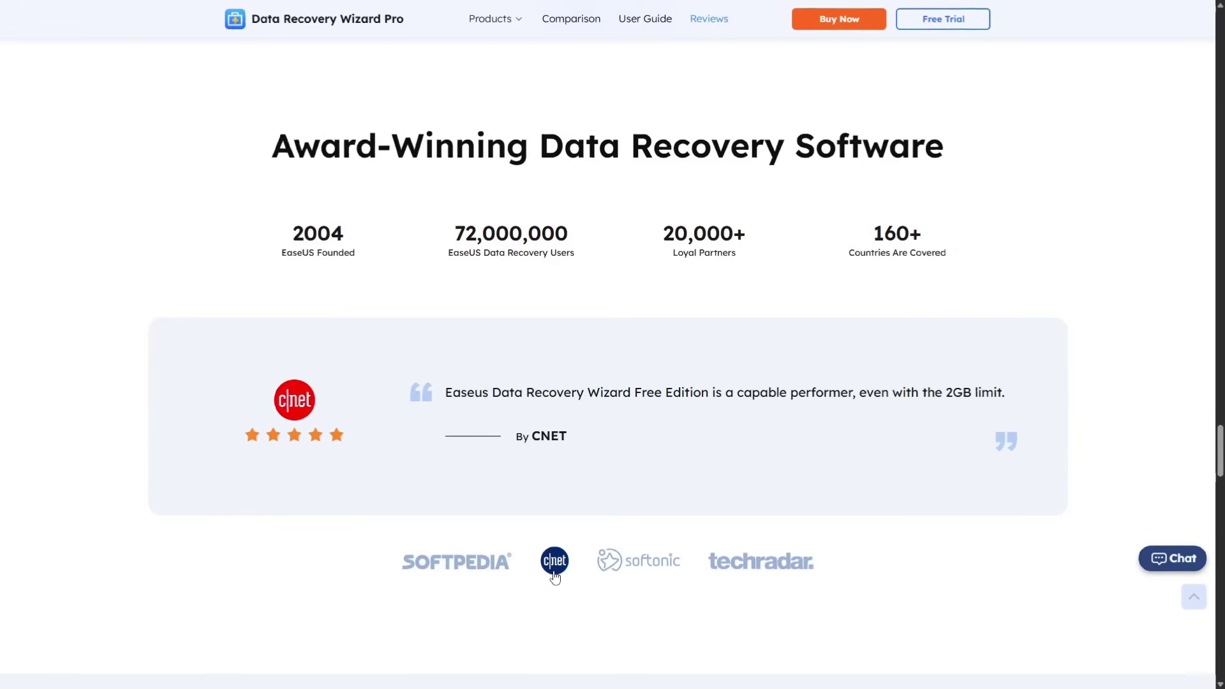
{"action": "left_click", "coordinate": [646, 575]}
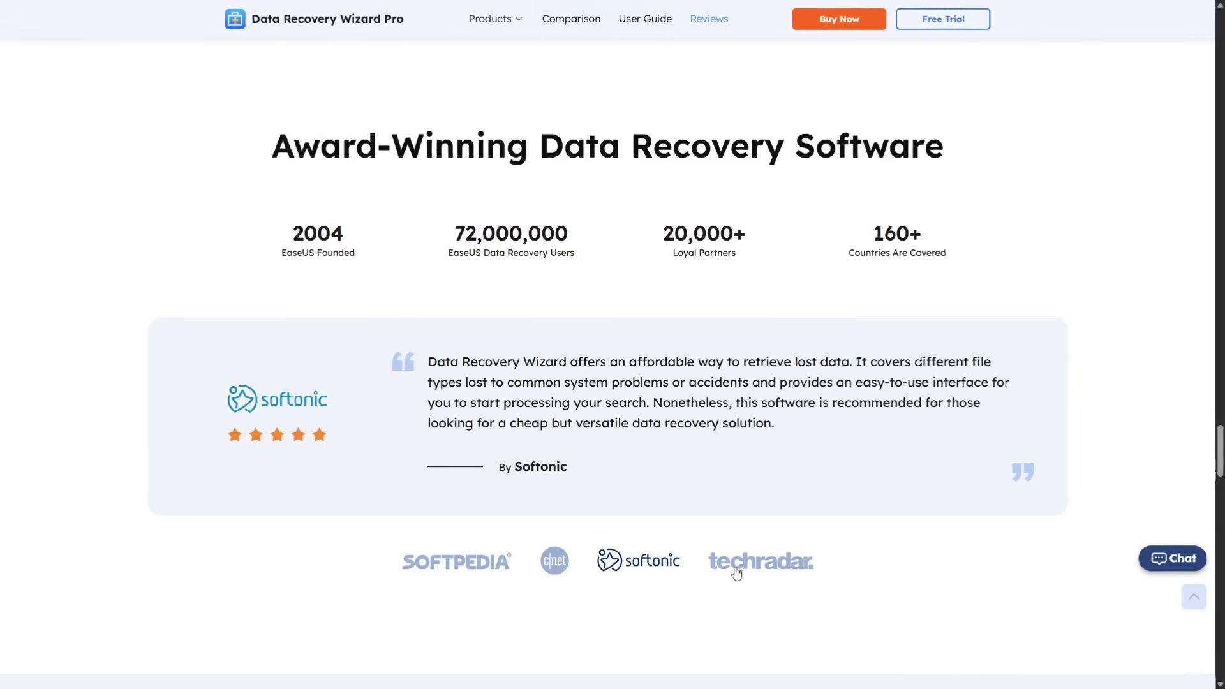
{"action": "left_click", "coordinate": [764, 569]}
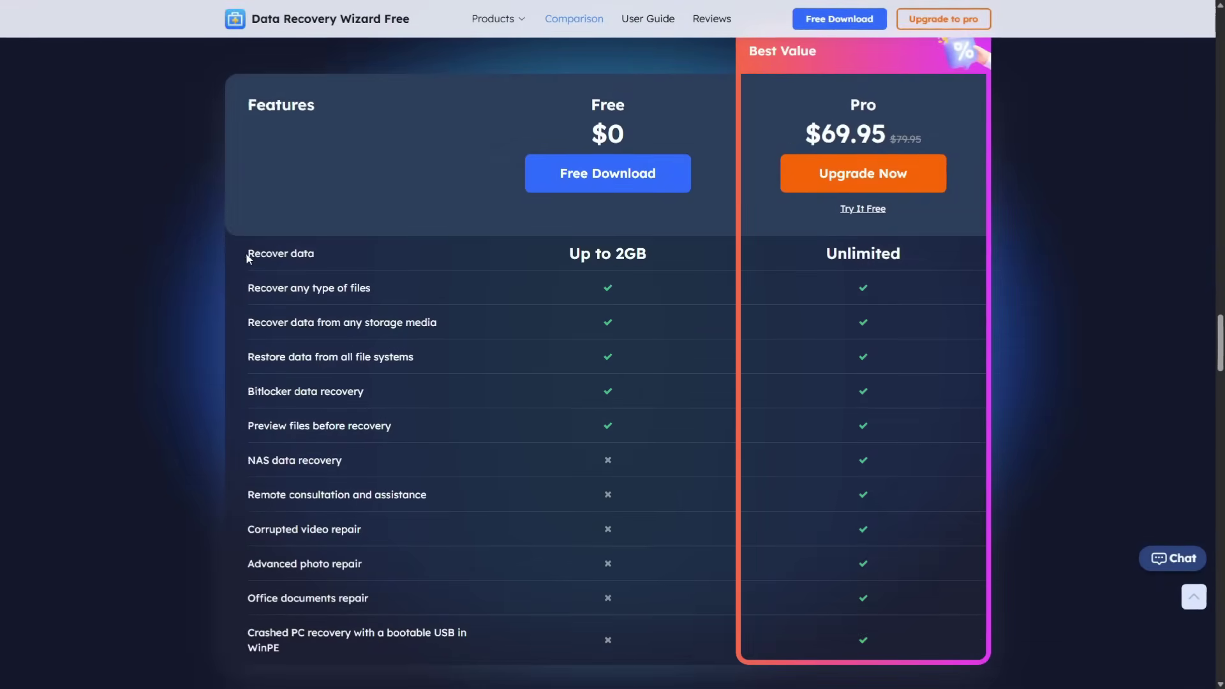
Highlight the 'Recover data' label in the Free vs Pro table, then clear the highlight.
{"action": "left_click_drag", "start_coordinate": [300, 257], "coordinate": [321, 262]}
{"action": "left_click", "coordinate": [677, 261]}
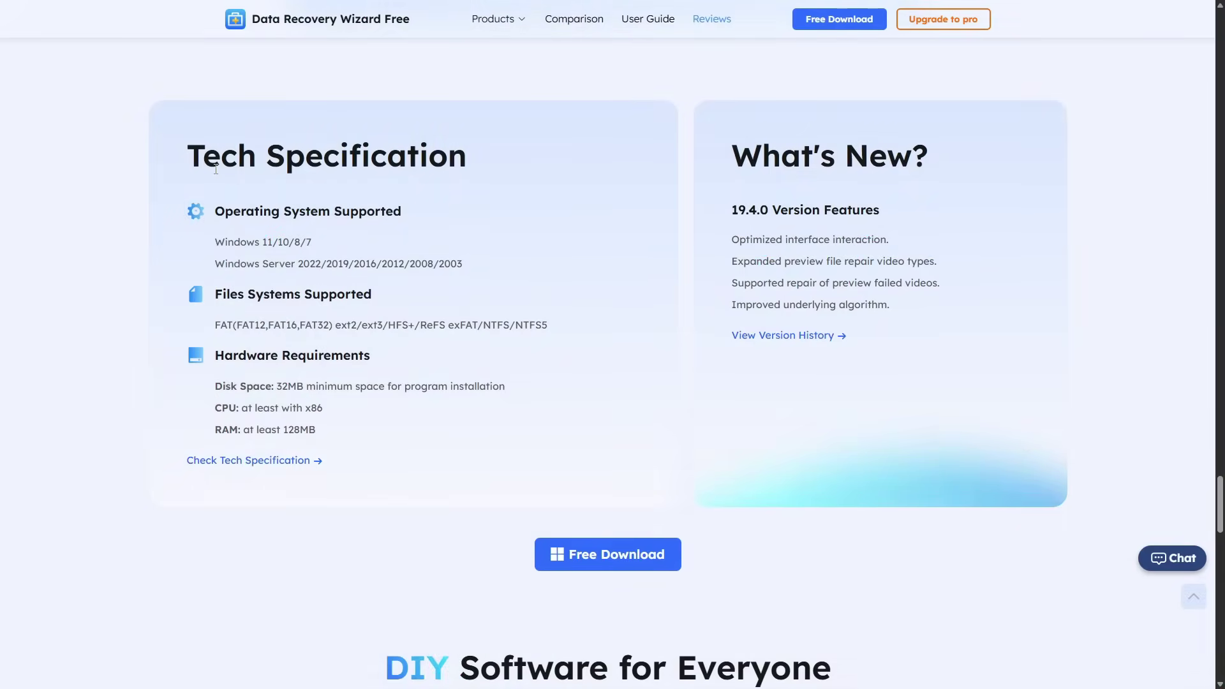
Highlight the Tech Specification heading, open the full spec page, then view SD Card and Hardware Disk in the app.
{"action": "left_click_drag", "start_coordinate": [203, 156], "coordinate": [463, 160]}
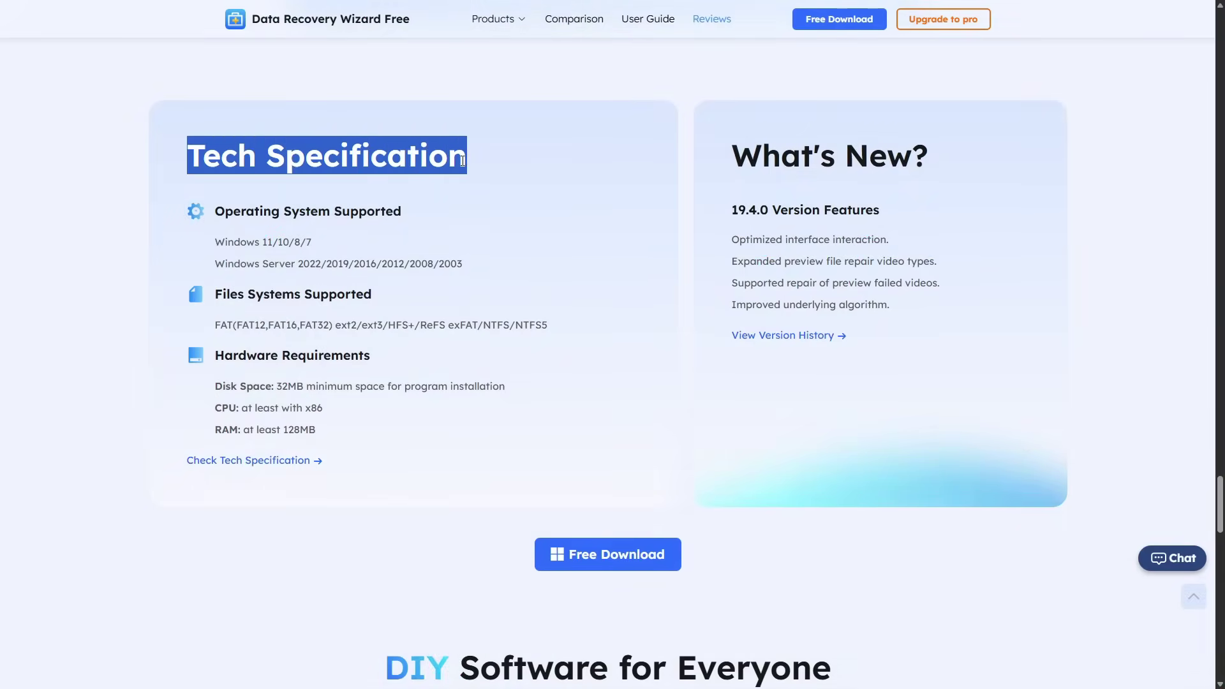
{"action": "left_click", "coordinate": [627, 191]}
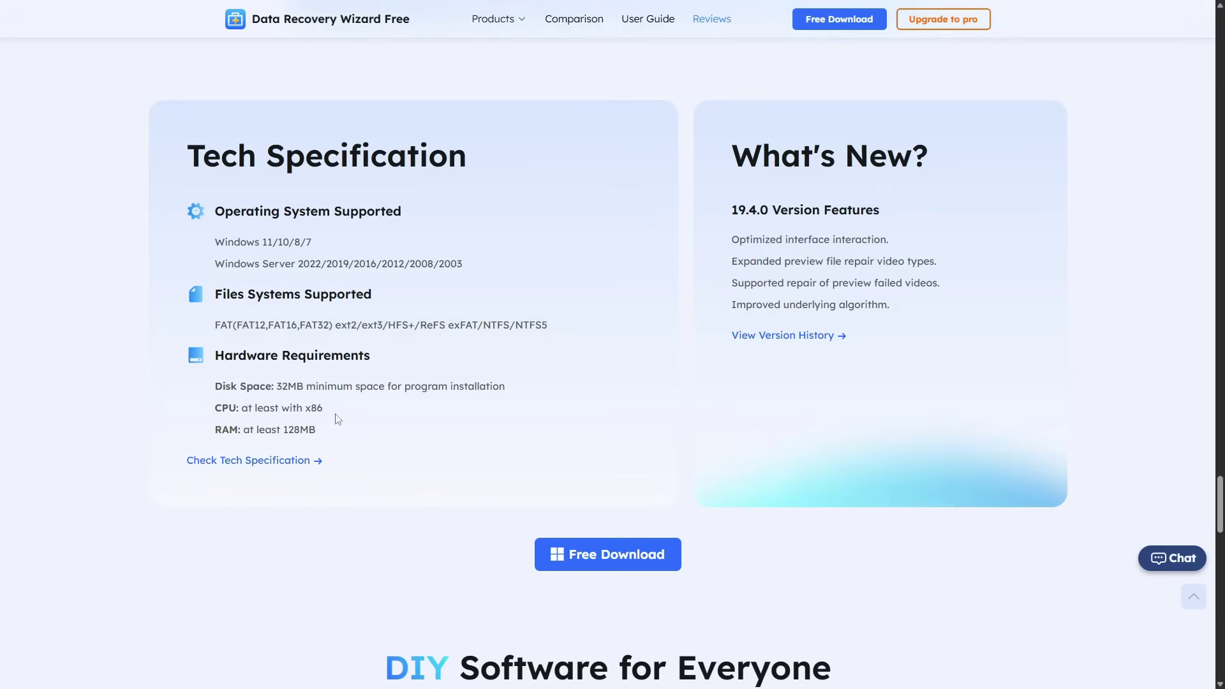
{"action": "left_click", "coordinate": [314, 464]}
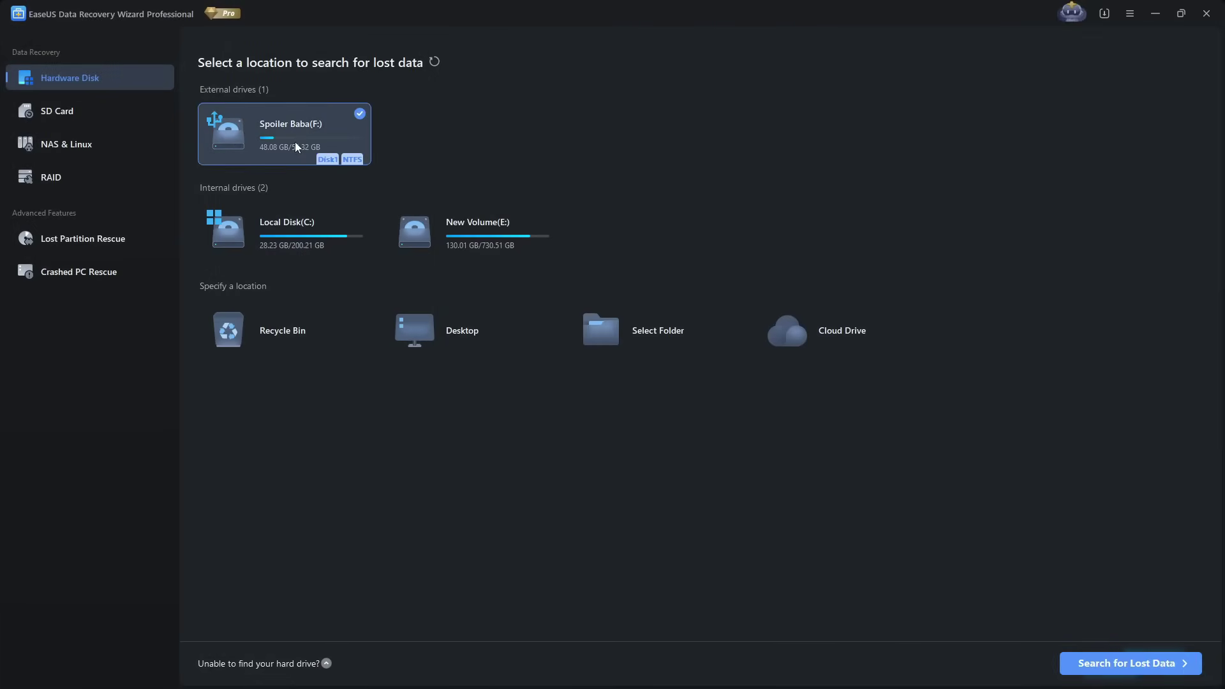
{"action": "left_click", "coordinate": [83, 113]}
{"action": "left_click", "coordinate": [98, 86]}
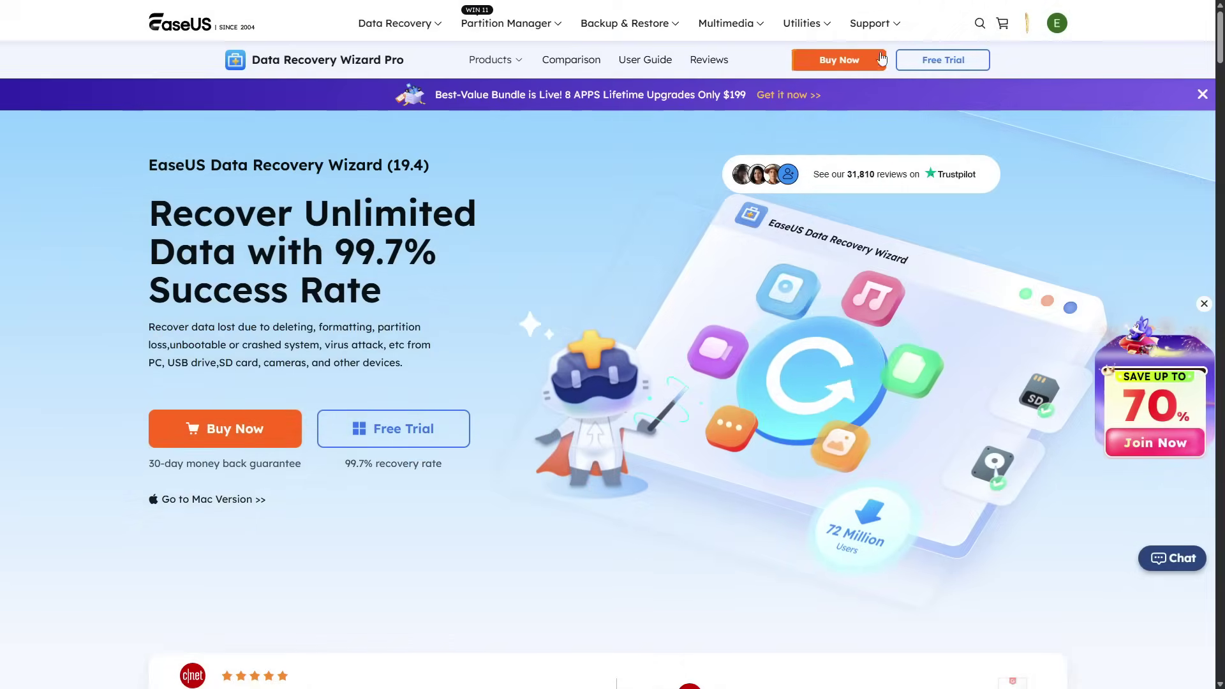
Open Chat Support from the Support menu and bring up the quick help chat popup.
{"action": "mouse_move", "coordinate": [882, 27]}
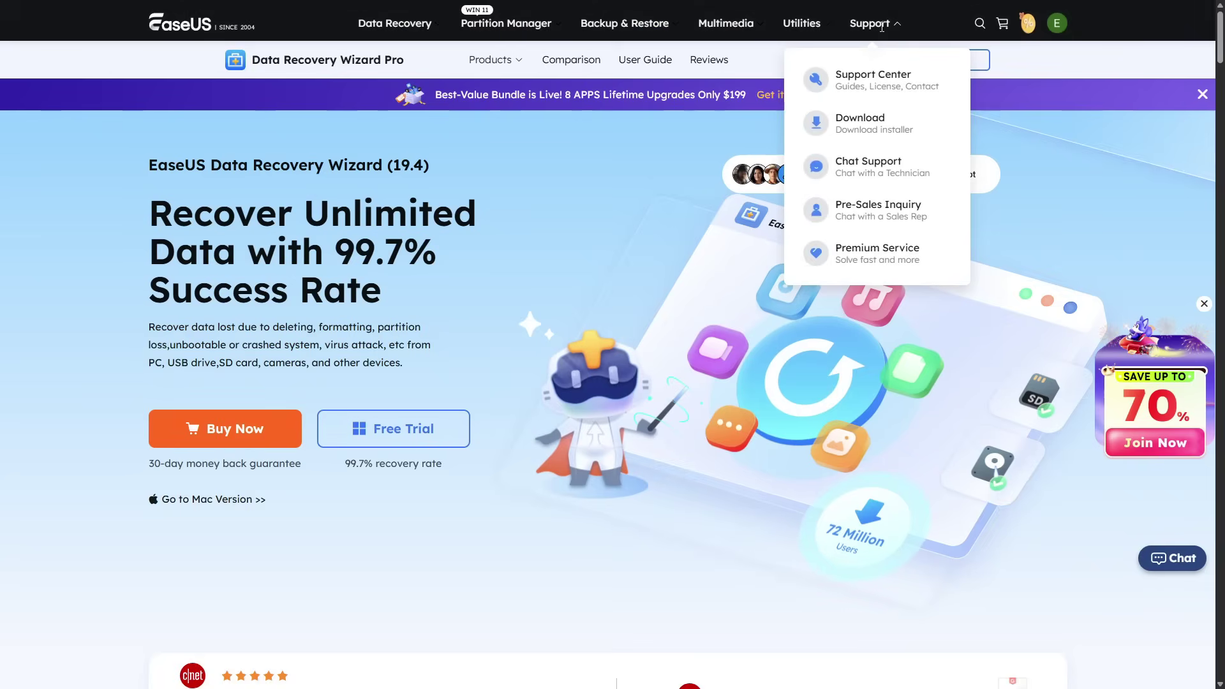
{"action": "left_click", "coordinate": [877, 176]}
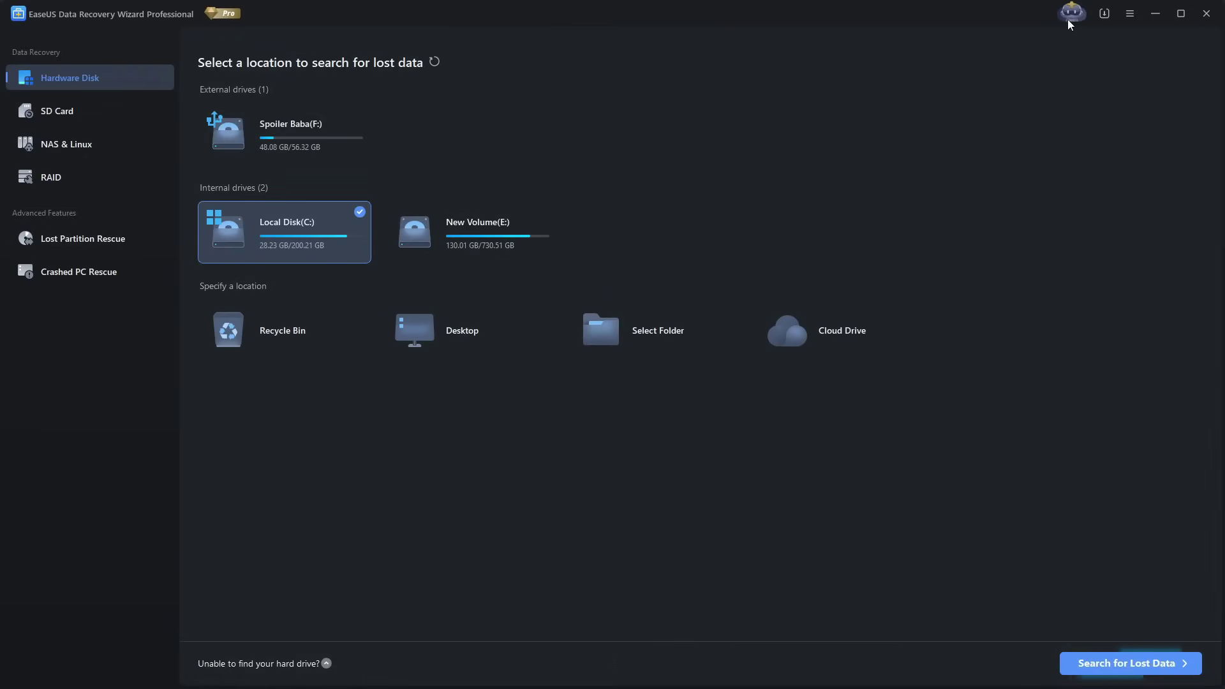
{"action": "left_click", "coordinate": [1069, 22]}
View the Lost Partition Rescue page, then the Crashed PC Rescue page.
{"action": "left_click", "coordinate": [67, 242]}
{"action": "left_click", "coordinate": [75, 271]}
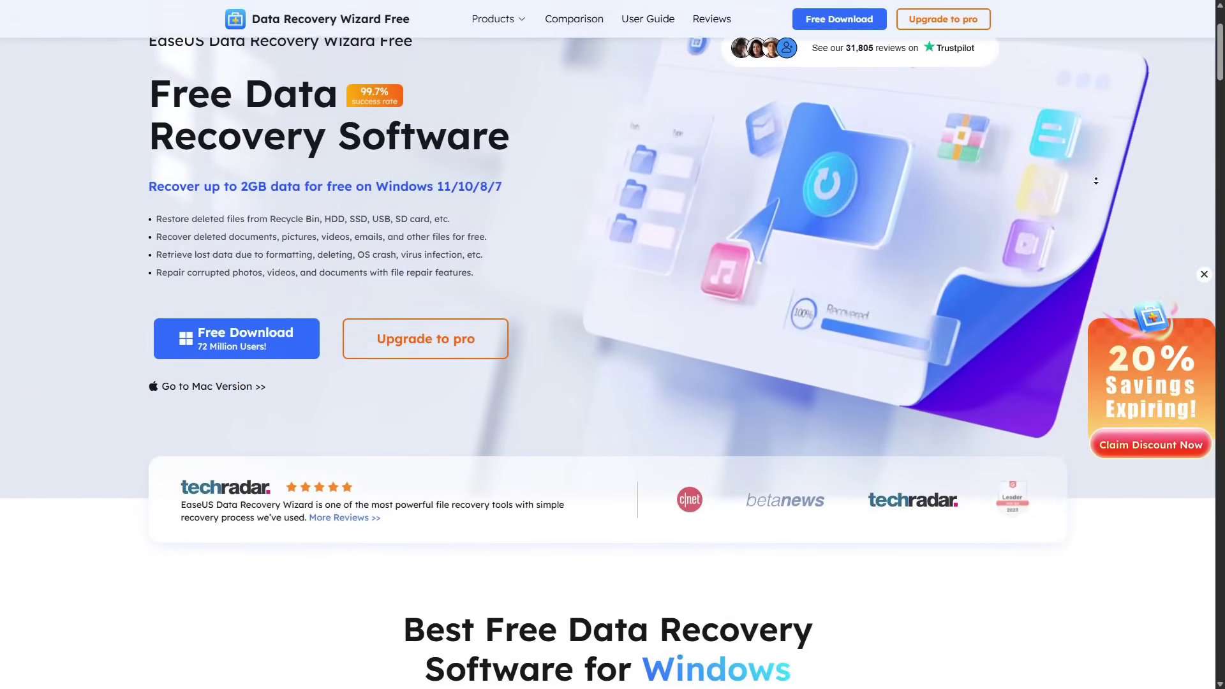
Scroll through the Free page's Quick Scan, Free Preview, File Filter and 99.7% recovery-rate cards.
{"action": "scroll", "coordinate": [1096, 181], "scroll_direction": "down", "scroll_amount": 2}
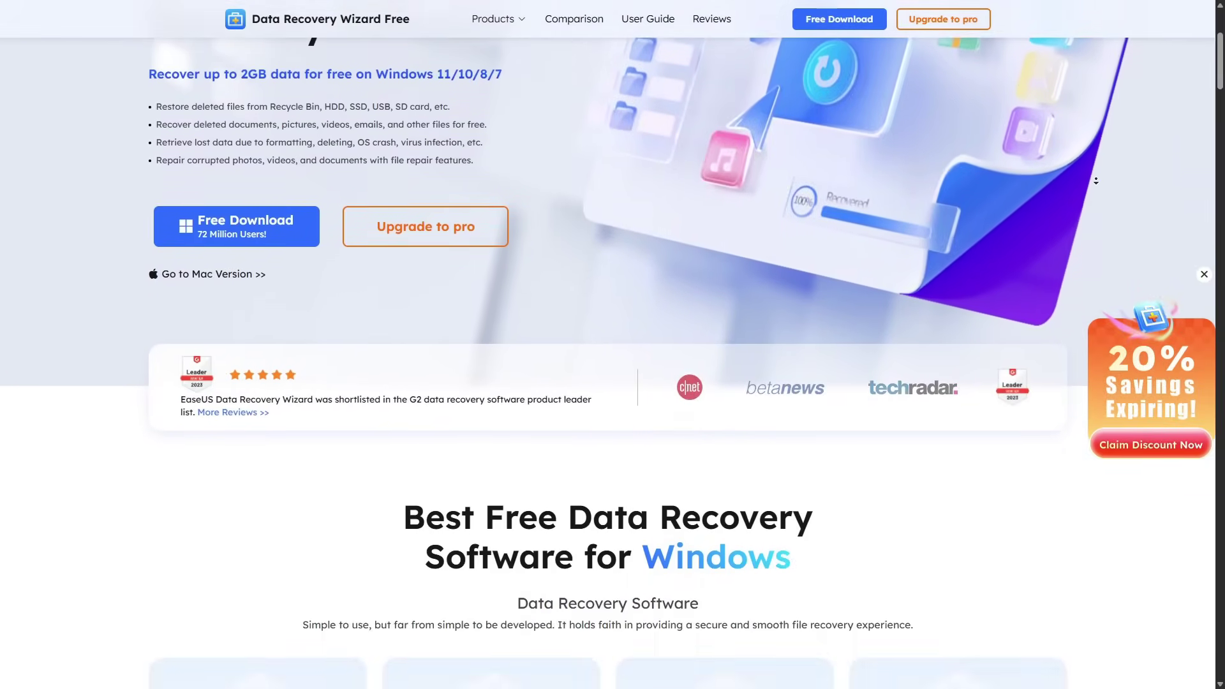
{"action": "scroll", "coordinate": [1095, 181], "scroll_direction": "down", "scroll_amount": 2}
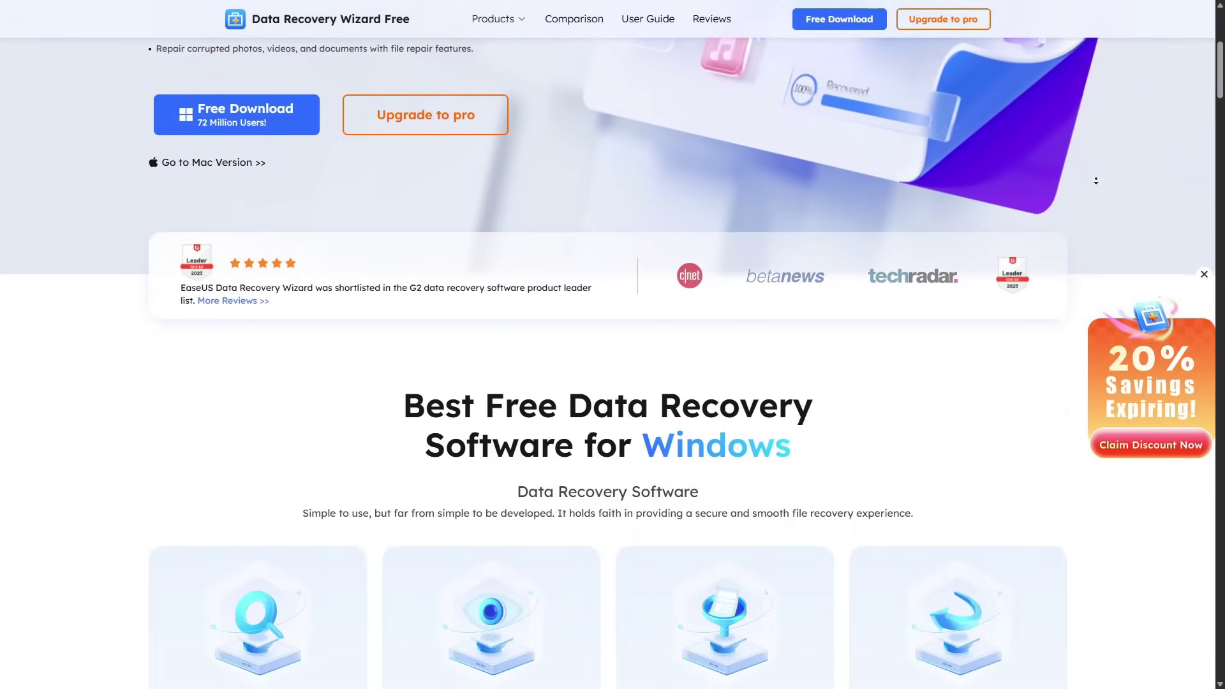
{"action": "scroll", "coordinate": [1096, 181], "scroll_direction": "down", "scroll_amount": 2}
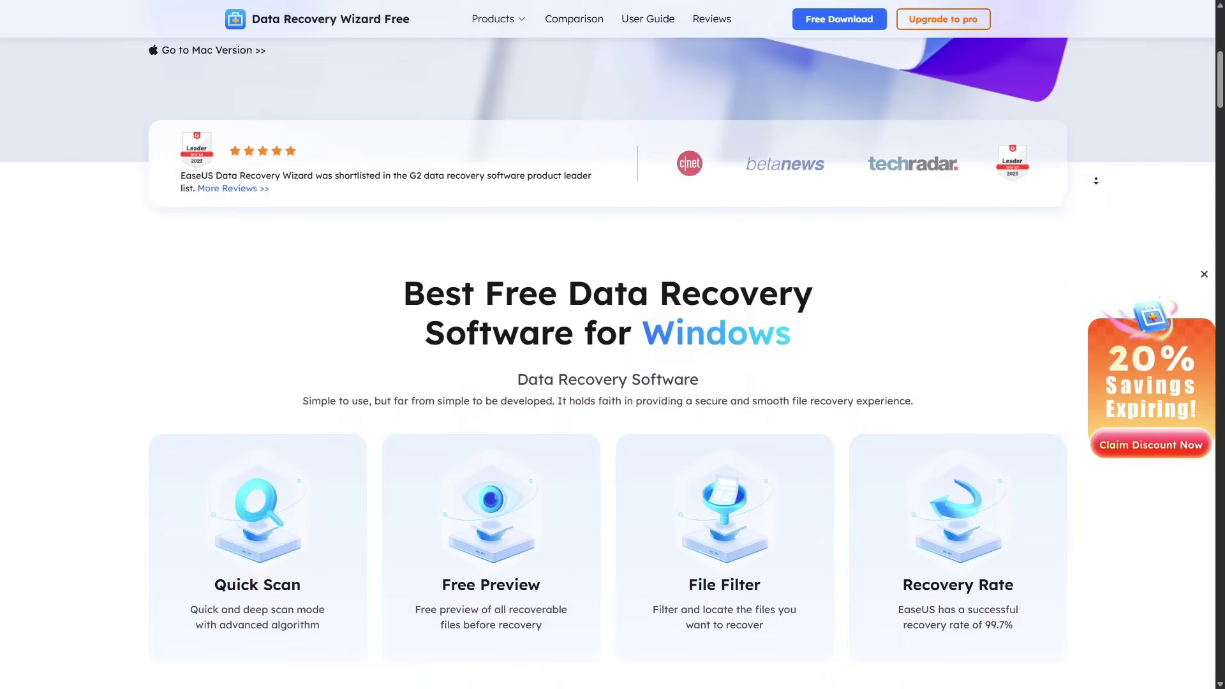
{"action": "scroll", "coordinate": [1096, 181], "scroll_direction": "down", "scroll_amount": 2}
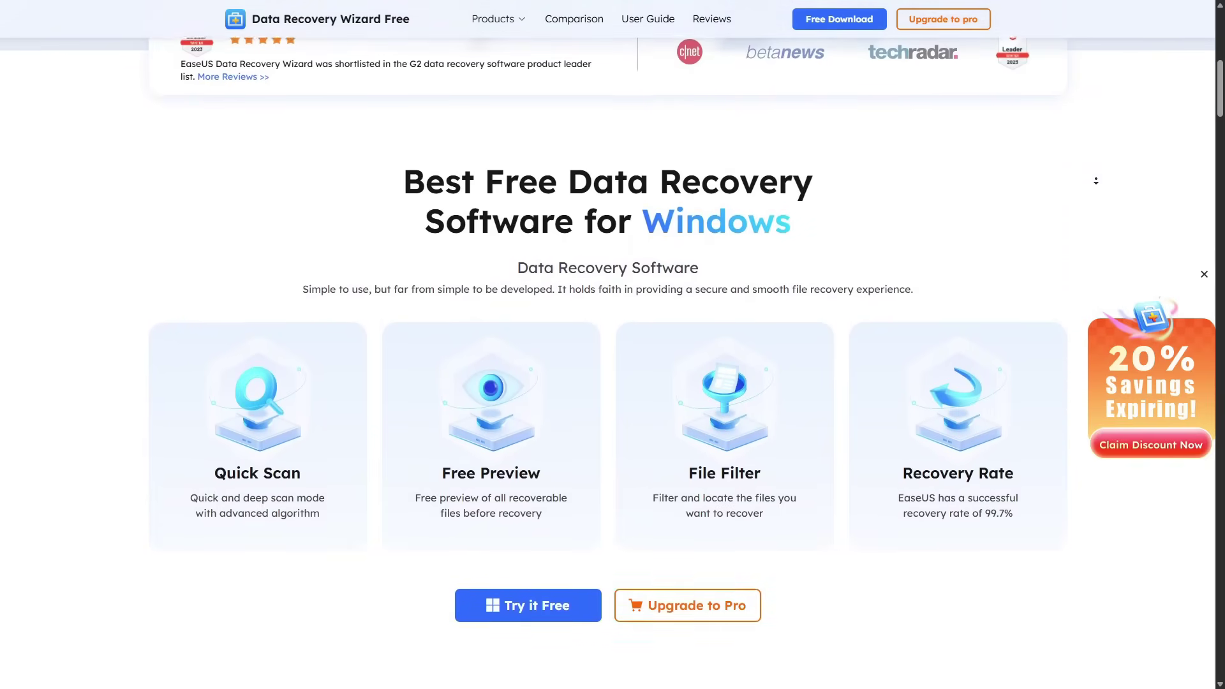
{"action": "scroll", "coordinate": [1096, 181], "scroll_direction": "down", "scroll_amount": 2}
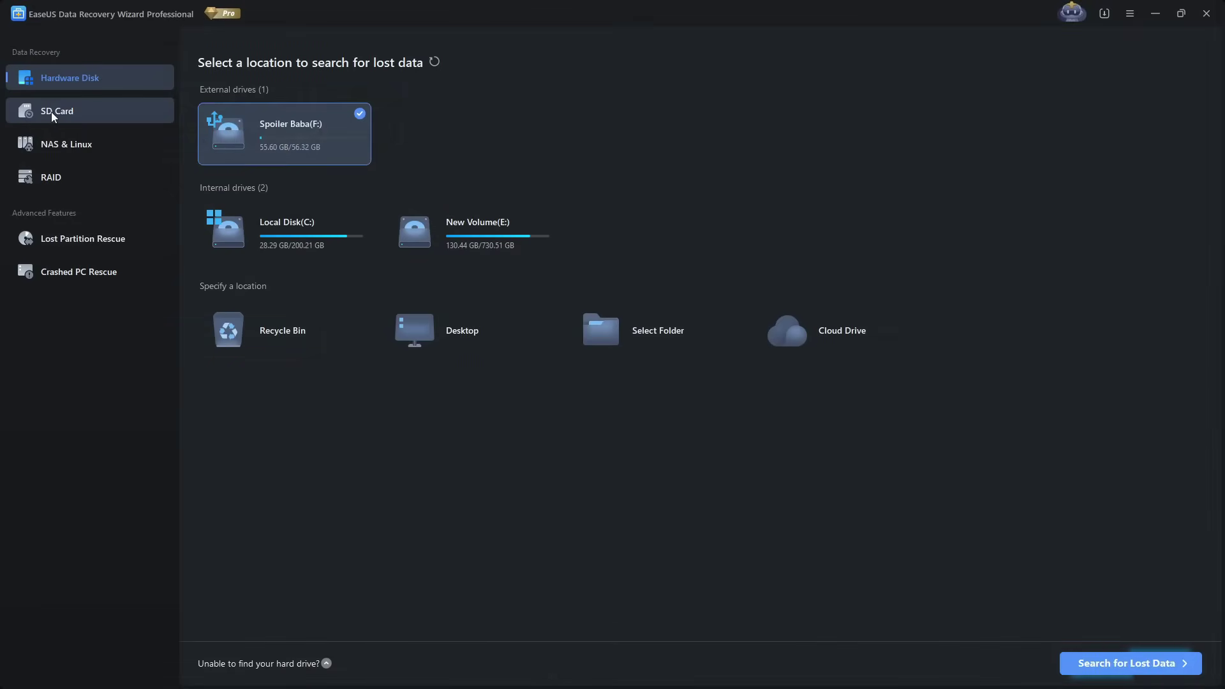
Visit the SD Card, NAS & Linux, and RAID recovery pages in turn.
{"action": "left_click", "coordinate": [54, 113]}
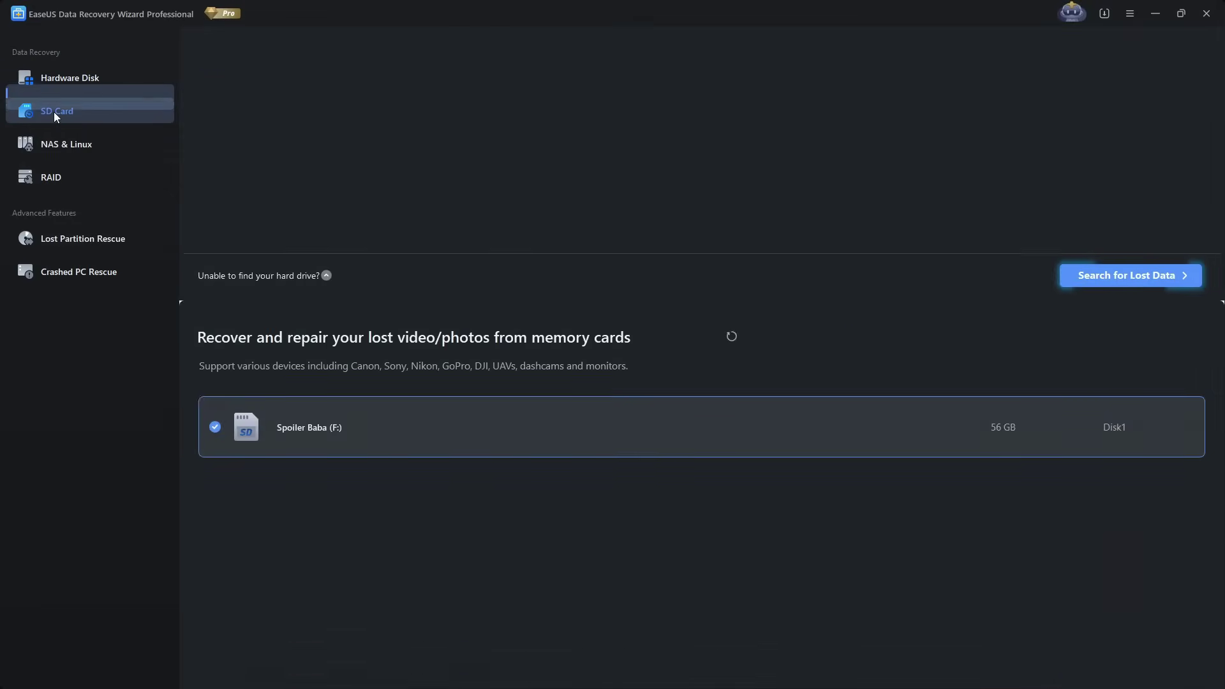
{"action": "left_click", "coordinate": [65, 143]}
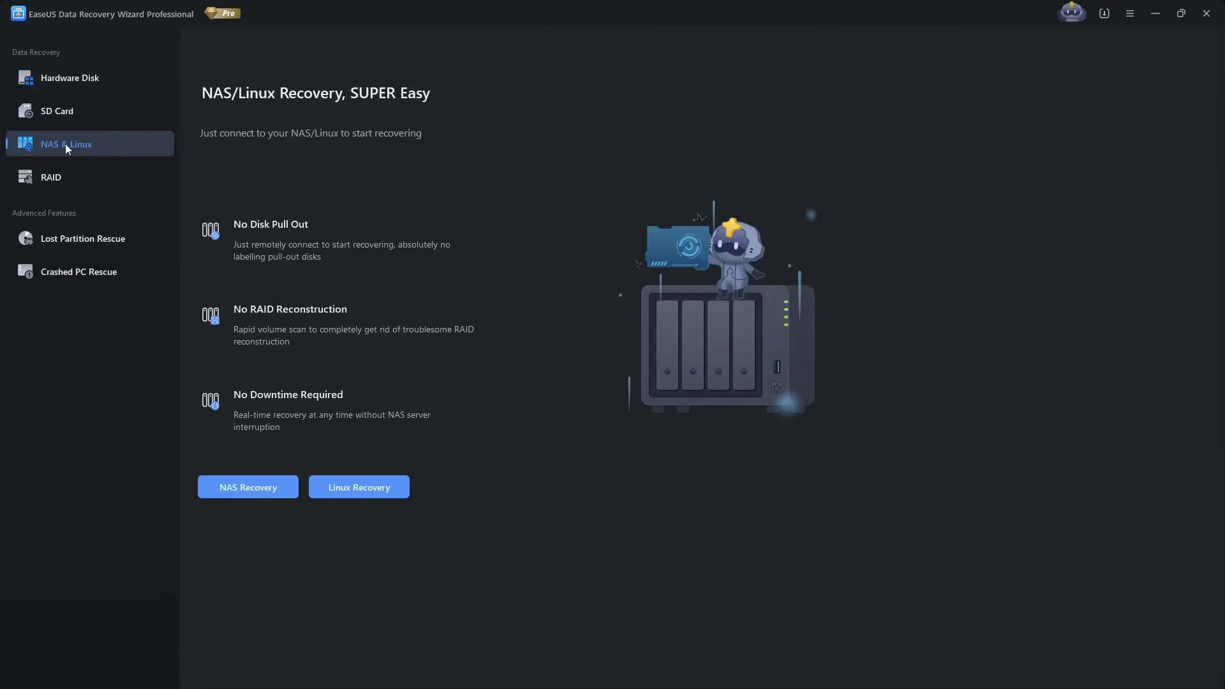
{"action": "left_click", "coordinate": [67, 184]}
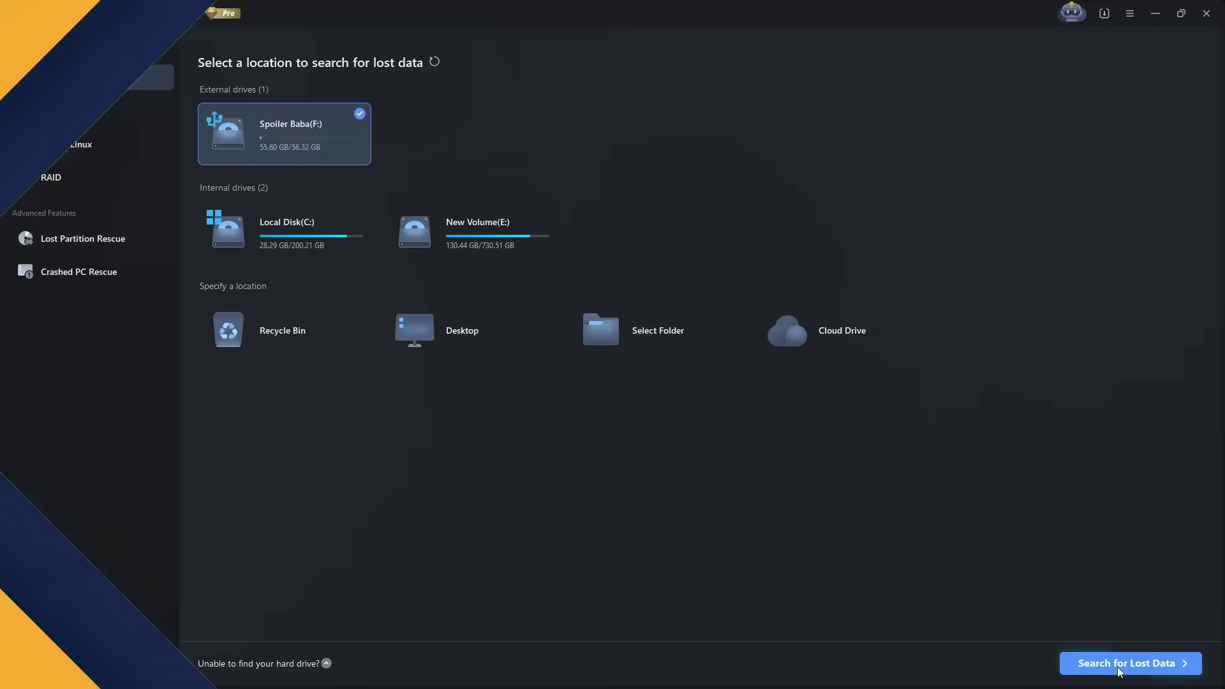
Run Search for Lost Data on the selected external F: drive.
{"action": "left_click", "coordinate": [1118, 668]}
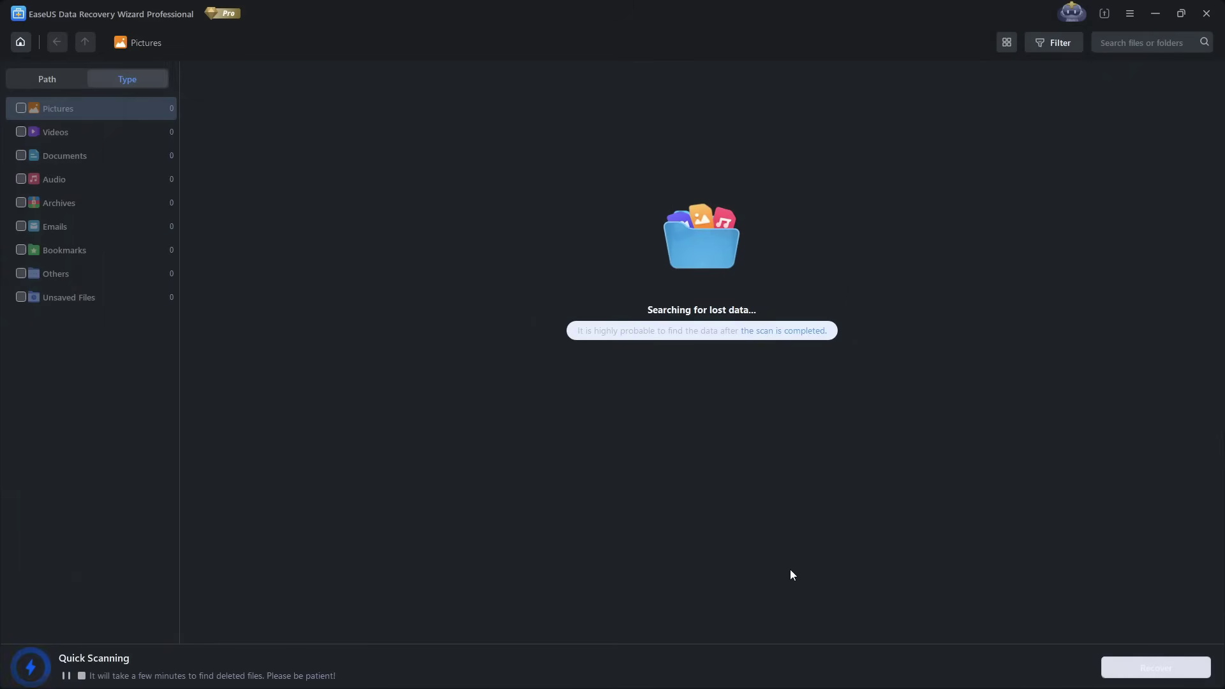